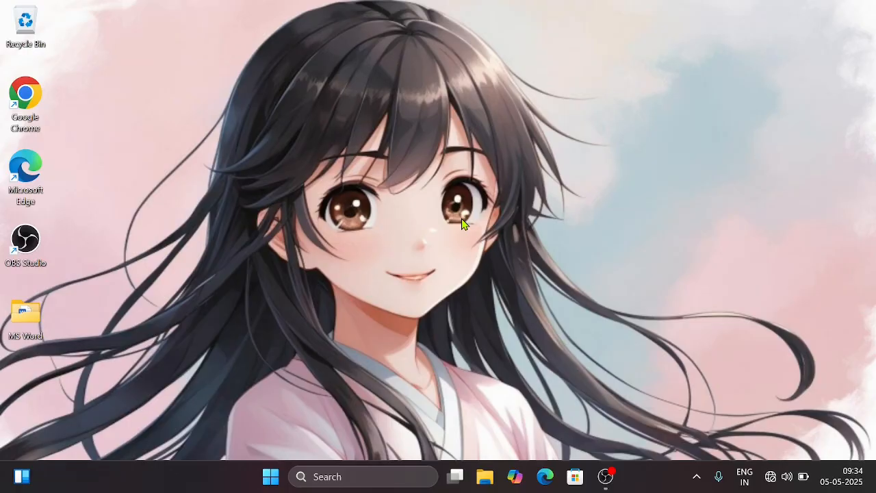
# Launch Excel through the Run dialog with the command "excel" and create a blank workbook
pyautogui.press('super+r')
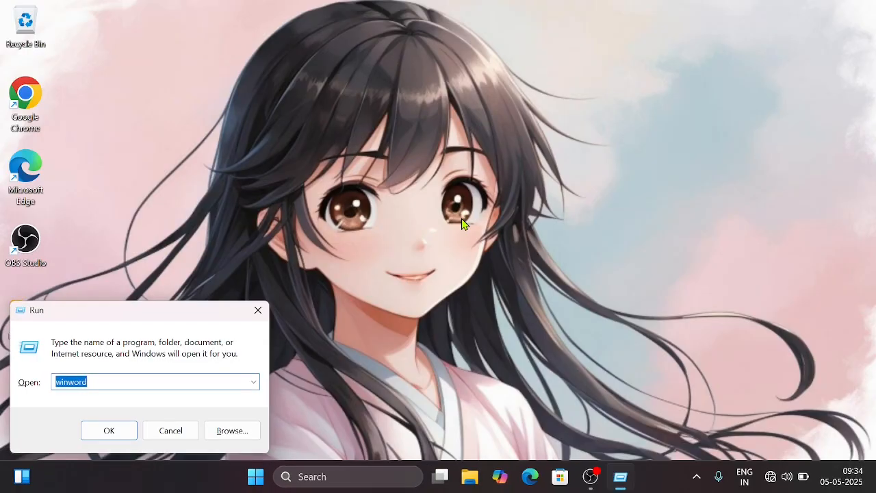
pyautogui.write('excel')
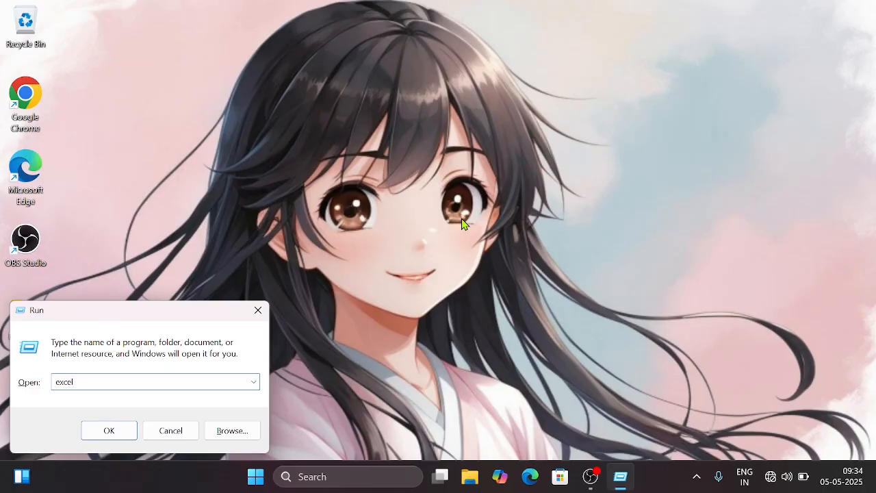
pyautogui.press('Return')
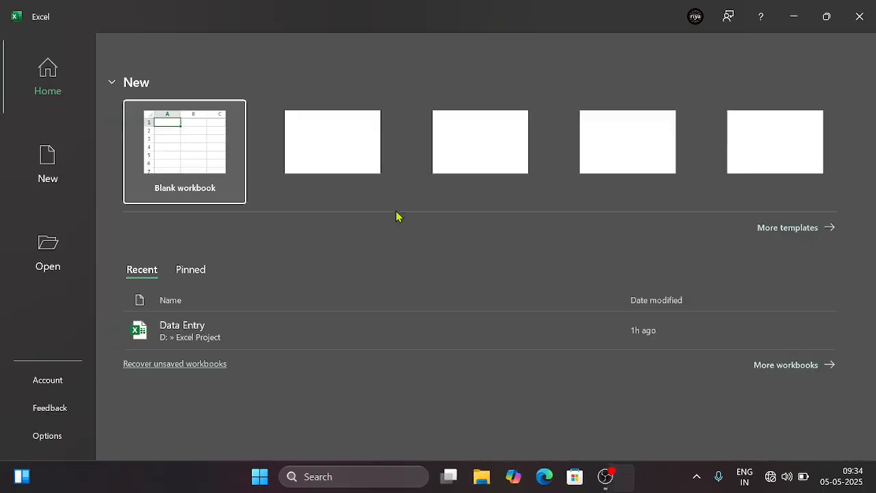
pyautogui.click(219, 164)
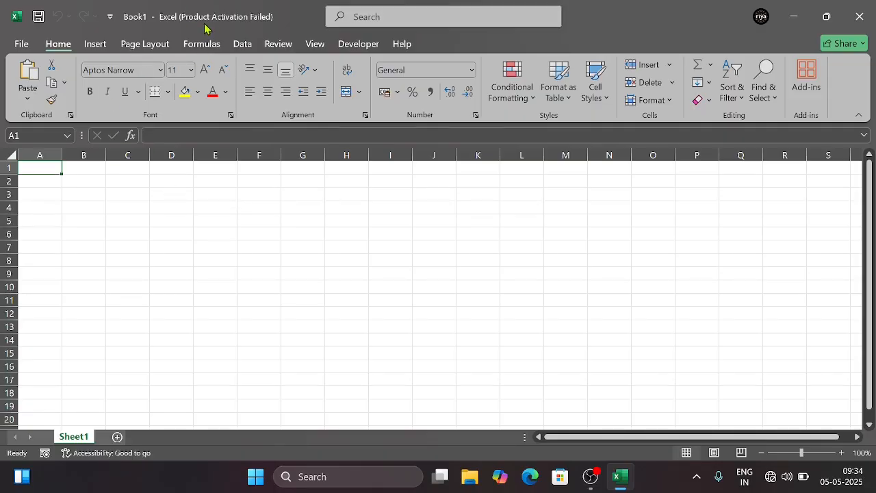
# Start saving the new workbook and browse to the Excel Project folder on the D: drive
pyautogui.click(23, 44)
pyautogui.press('Escape')
pyautogui.click(23, 45)
pyautogui.click(47, 227)
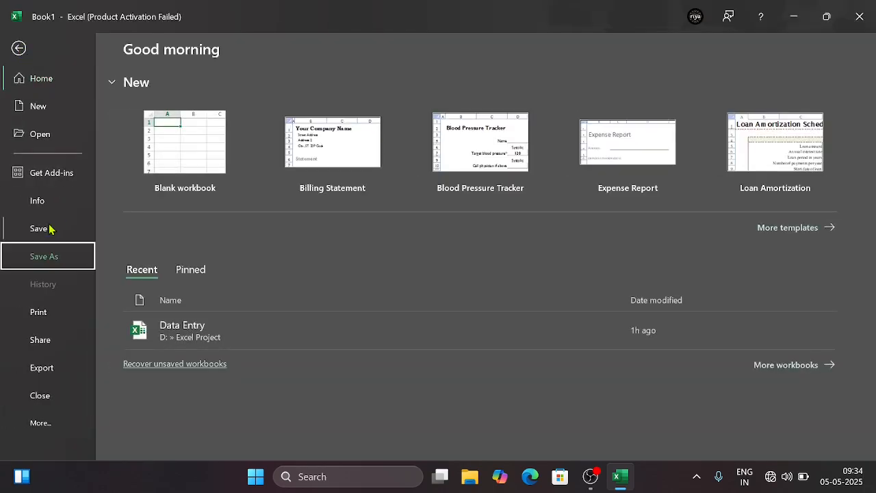
pyautogui.click(215, 277)
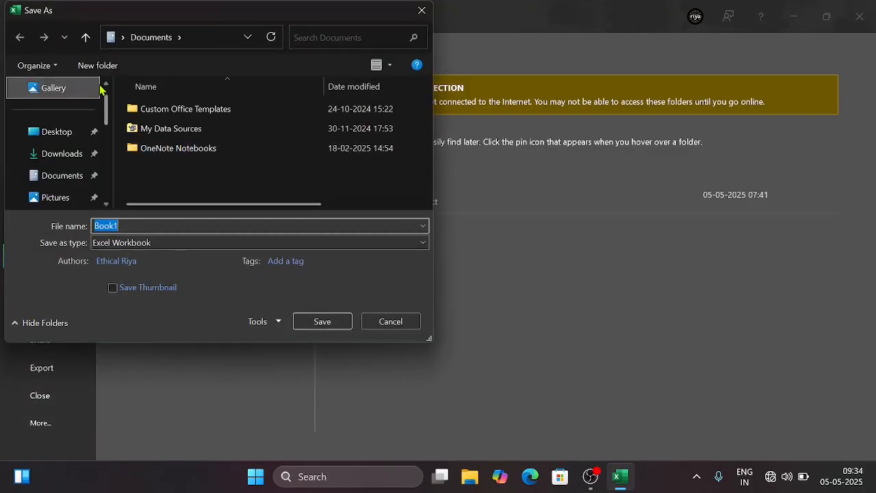
pyautogui.moveTo(106, 110); pyautogui.dragTo(105, 170)
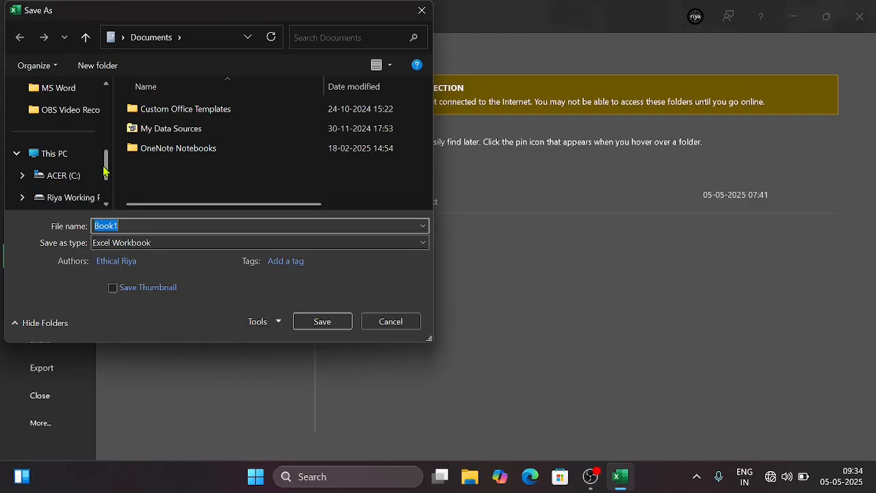
pyautogui.click(79, 196)
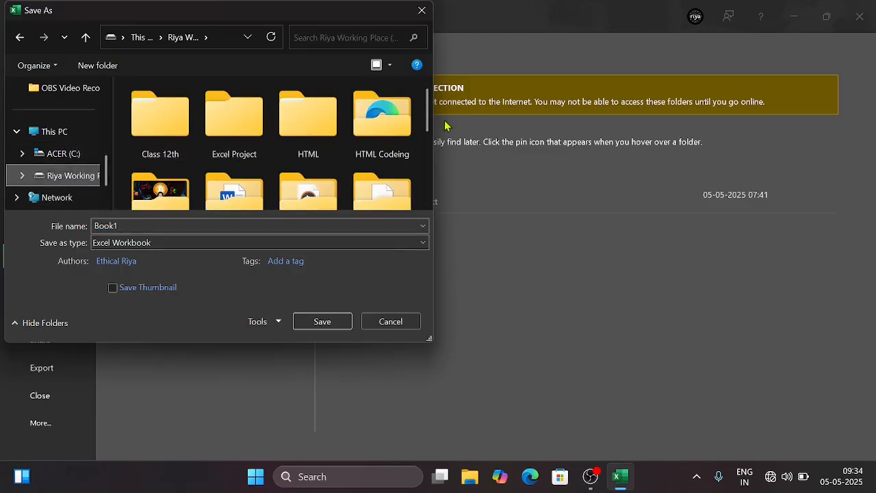
pyautogui.click(263, 131)
pyautogui.doubleClick(263, 130)
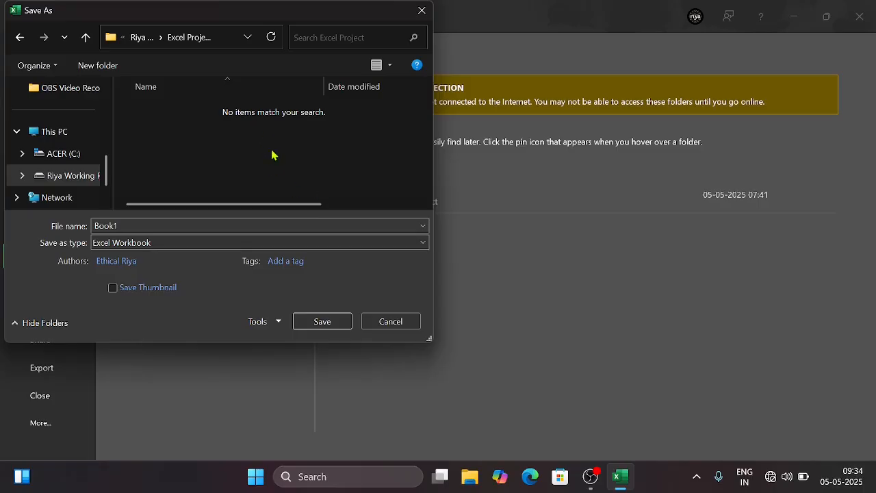
# Name the workbook Data Entry and save it as an Excel Workbook
pyautogui.doubleClick(141, 227)
pyautogui.write('Data')
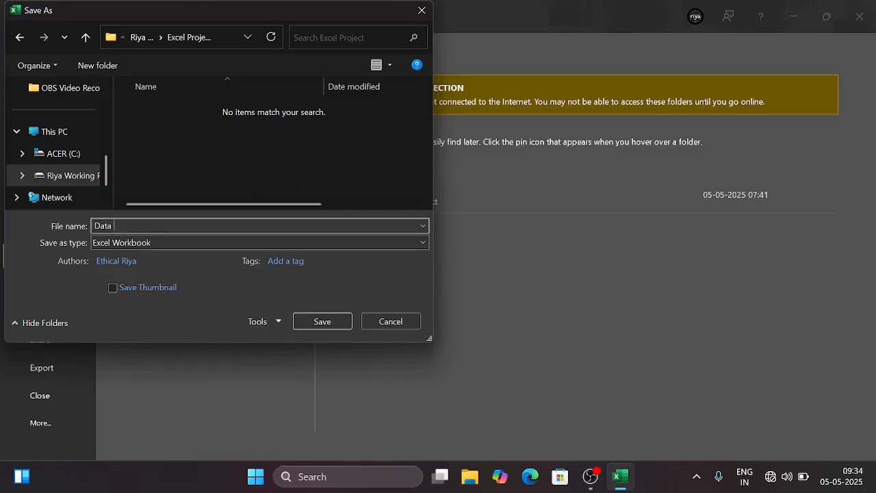
pyautogui.write(' En')
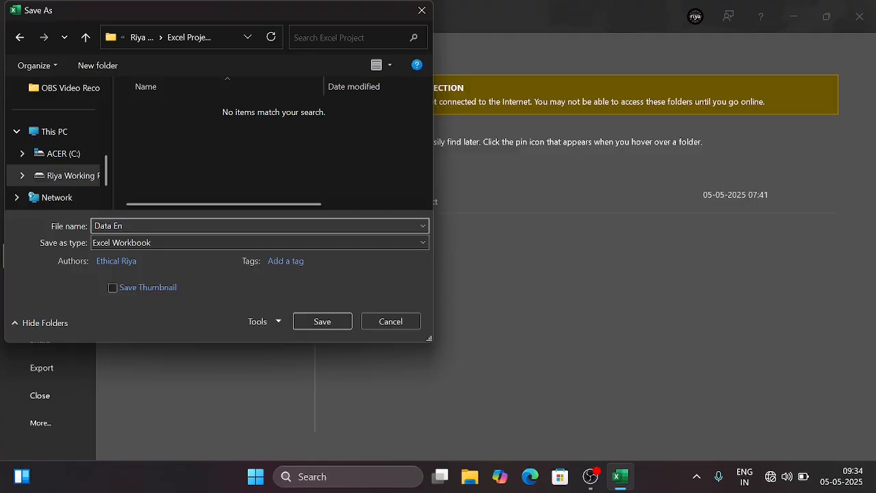
pyautogui.write('try')
pyautogui.press('Return')
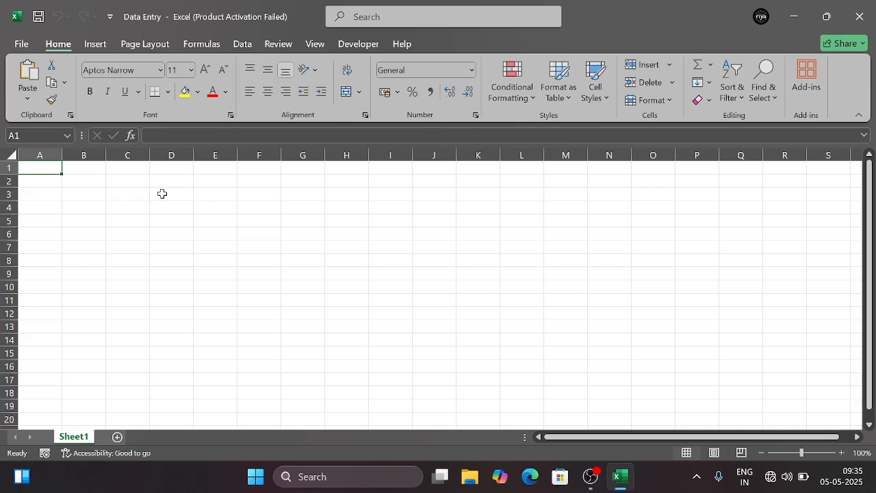
# Enter the column headers Name in cell A2 and Class in cell B2
pyautogui.click(49, 180)
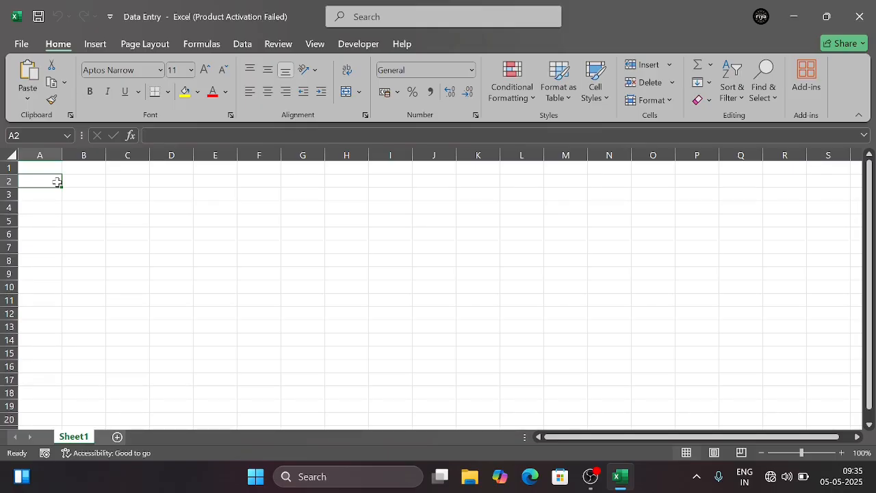
pyautogui.write('Name')
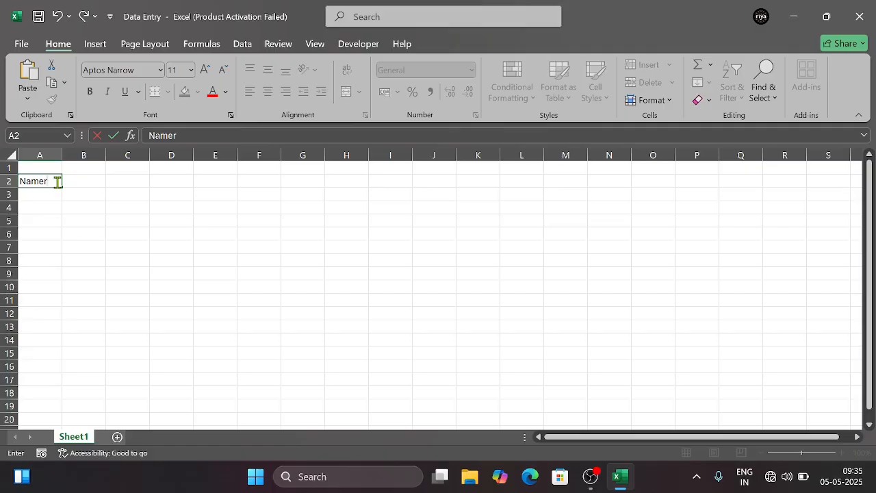
pyautogui.press('Tab')
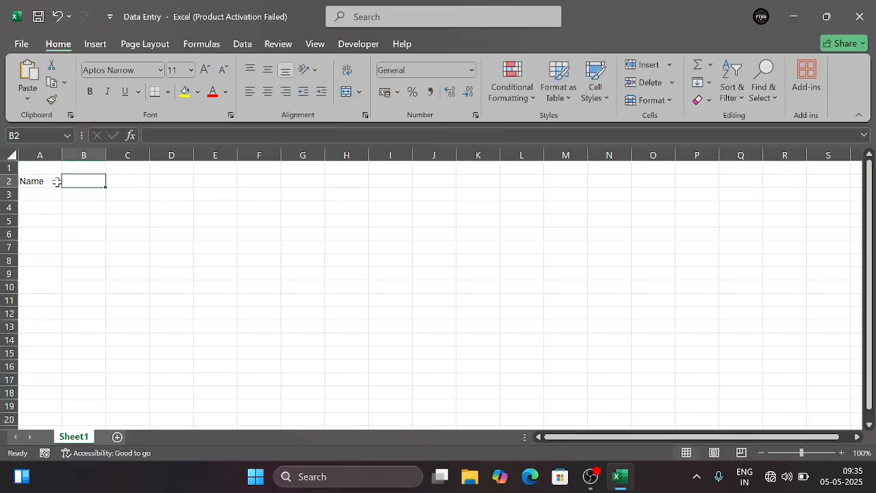
pyautogui.write('Class')
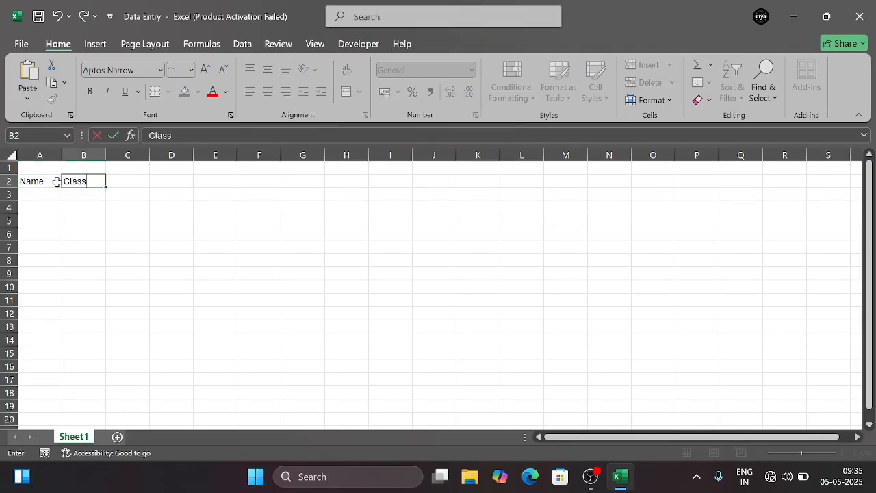
pyautogui.press('Tab')
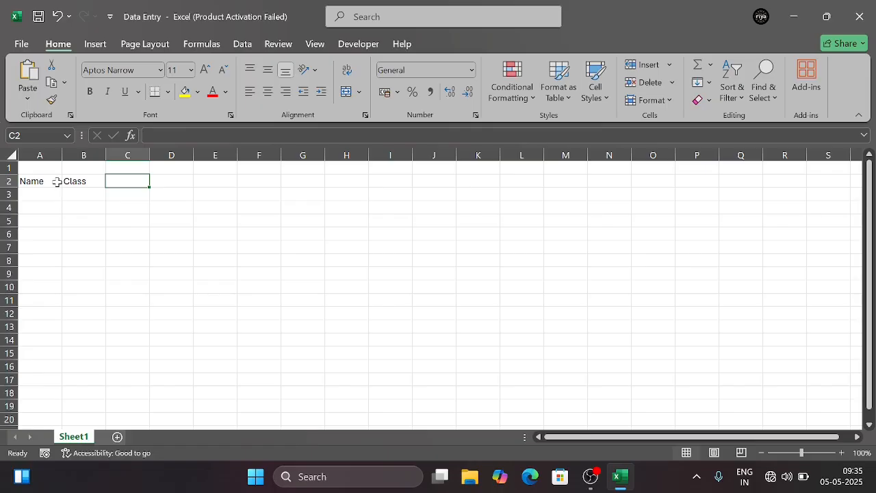
# Enter the column header Phone Number in cell C2
pyautogui.write('Phne')
pyautogui.press('BackSpace')
pyautogui.press('BackSpace')
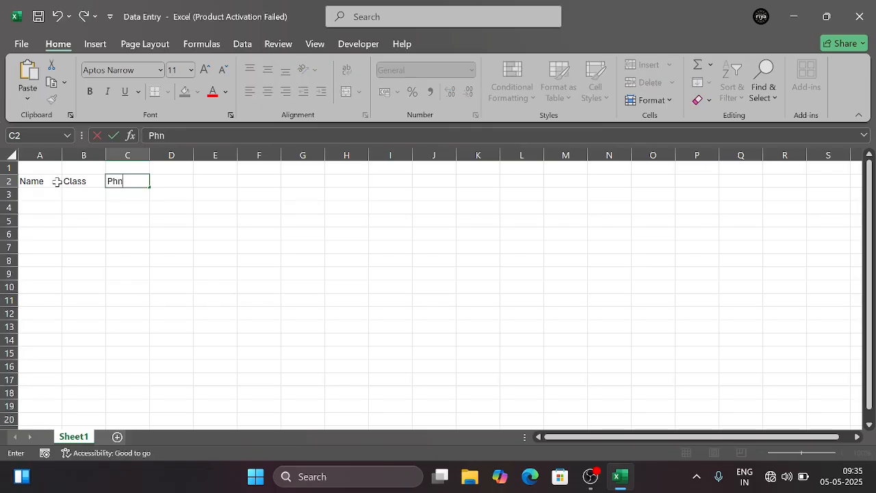
pyautogui.write('one Number')
pyautogui.press('BackSpace')
pyautogui.press('BackSpace')
pyautogui.write('a')
pyautogui.press('BackSpace')
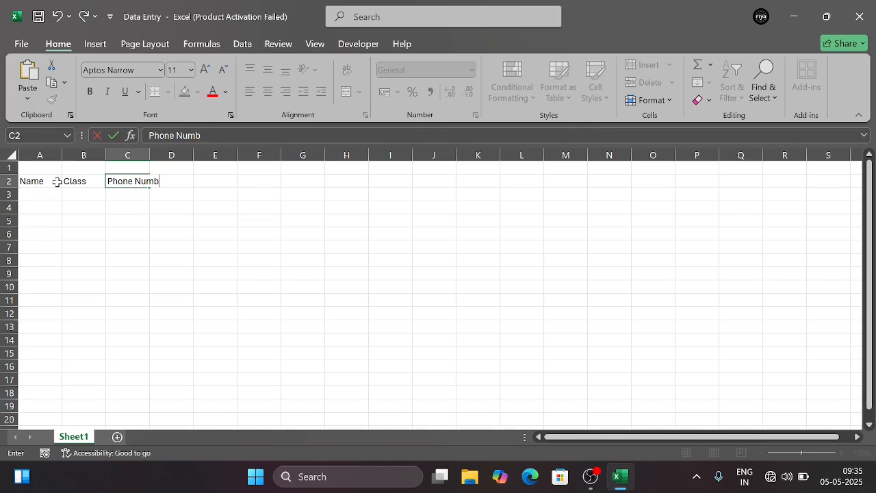
pyautogui.write('er')
pyautogui.press('Tab')
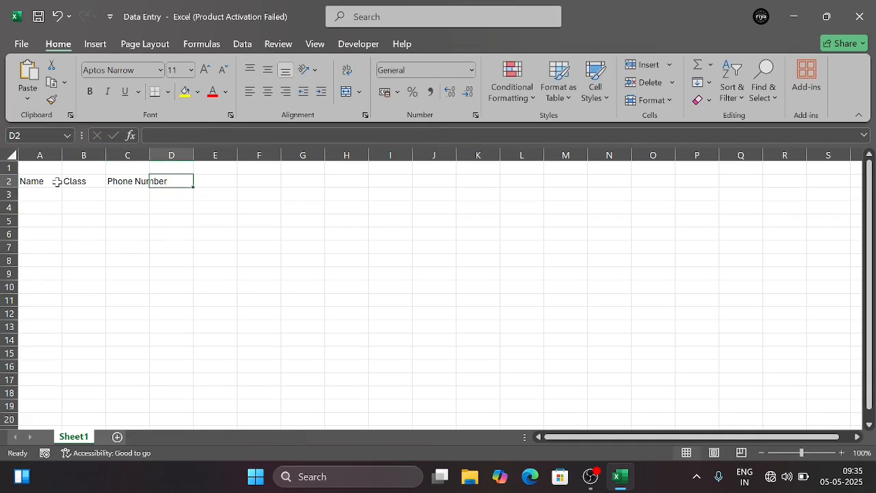
# Enter the column headers Father Name in cell D2 and Mother Name in cell E2
pyautogui.write('Fat')
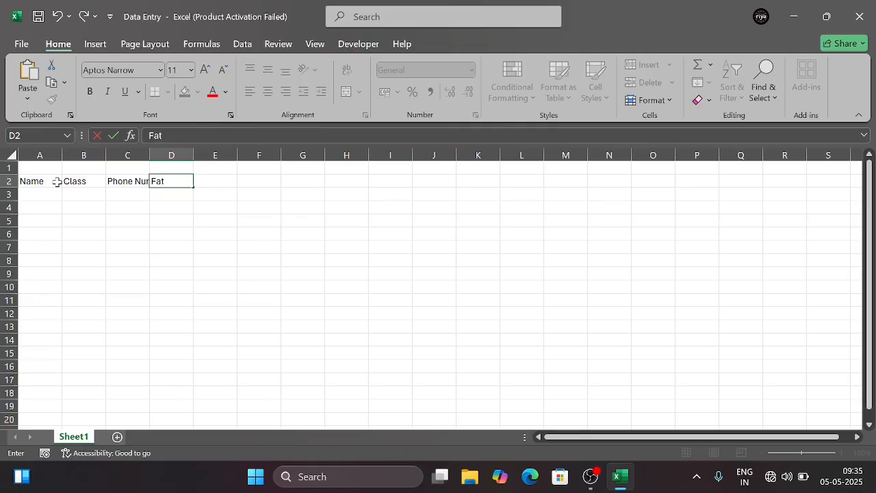
pyautogui.write('her Name')
pyautogui.press('Tab')
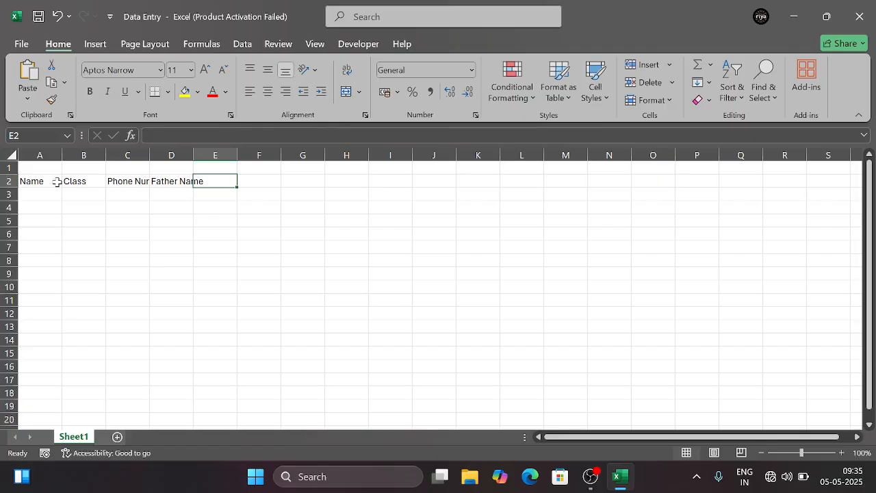
pyautogui.write('Mot')
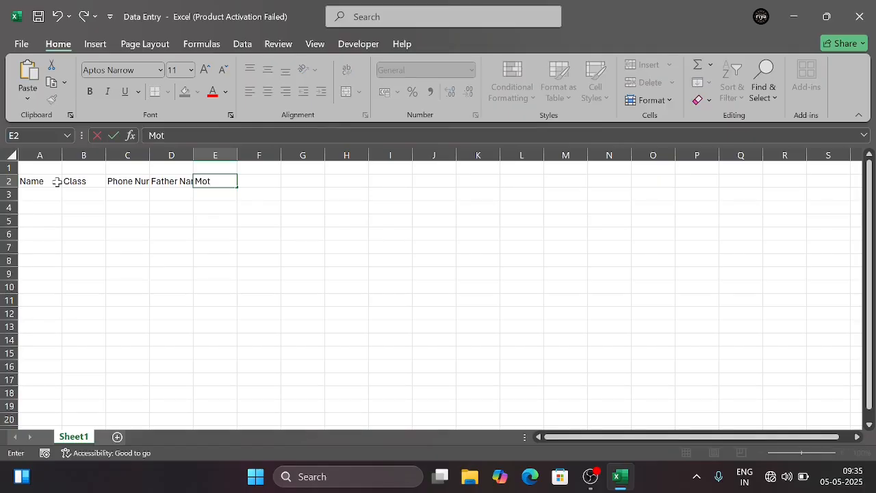
pyautogui.write('her Name')
pyautogui.press('Tab')
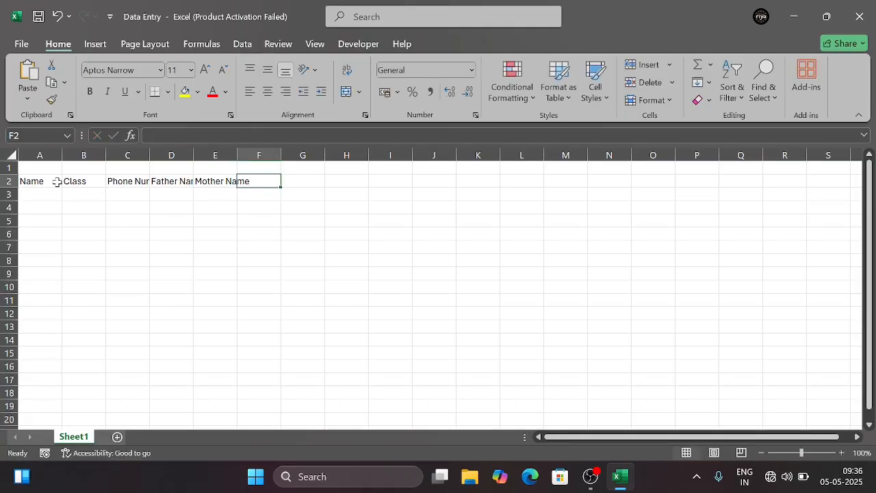
# Enter the column header School Name in cell F2
pyautogui.write('Sch')
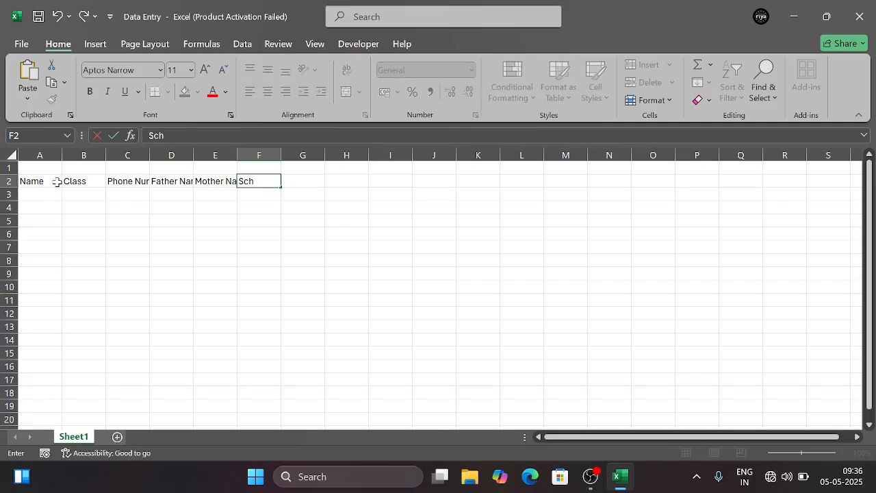
pyautogui.write('ool Name')
pyautogui.press('Tab')
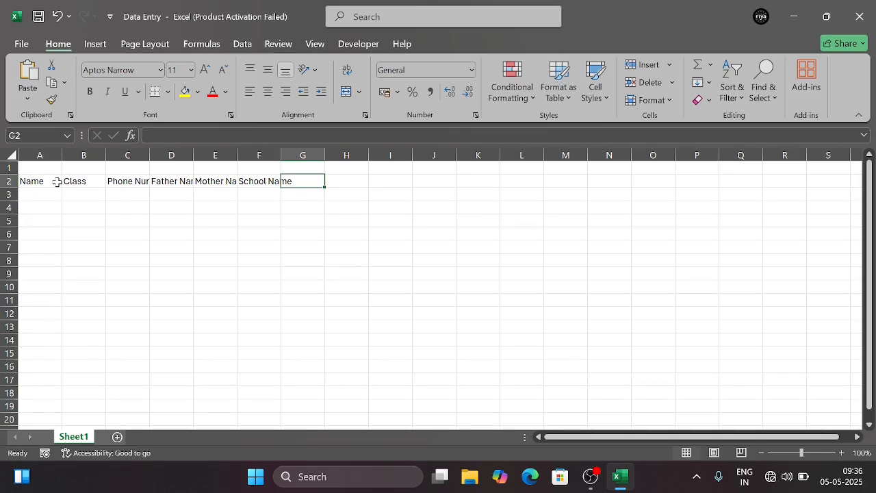
# Enter the column header ScholarShip Fee in cell G2 and make column G slightly wider
pyautogui.write('S')
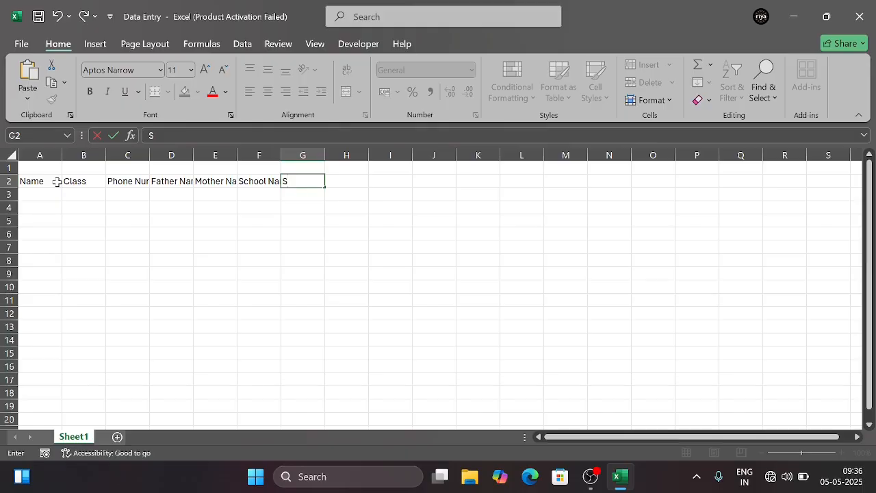
pyautogui.write('chola')
pyautogui.write('rShip F')
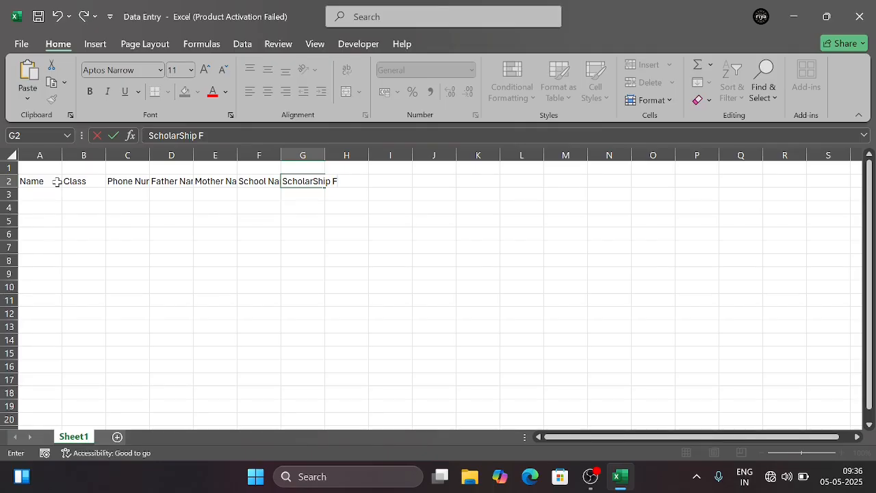
pyautogui.write('ee')
pyautogui.press('Tab')
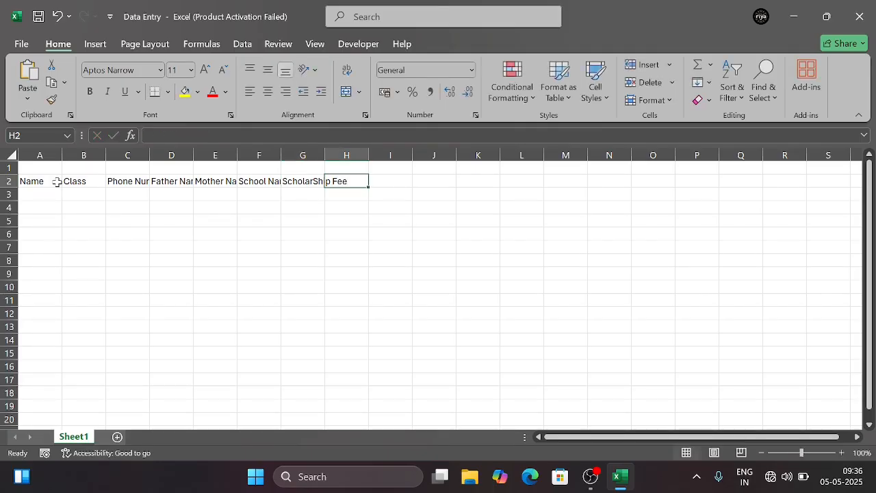
pyautogui.moveTo(322, 157); pyautogui.dragTo(349, 157)
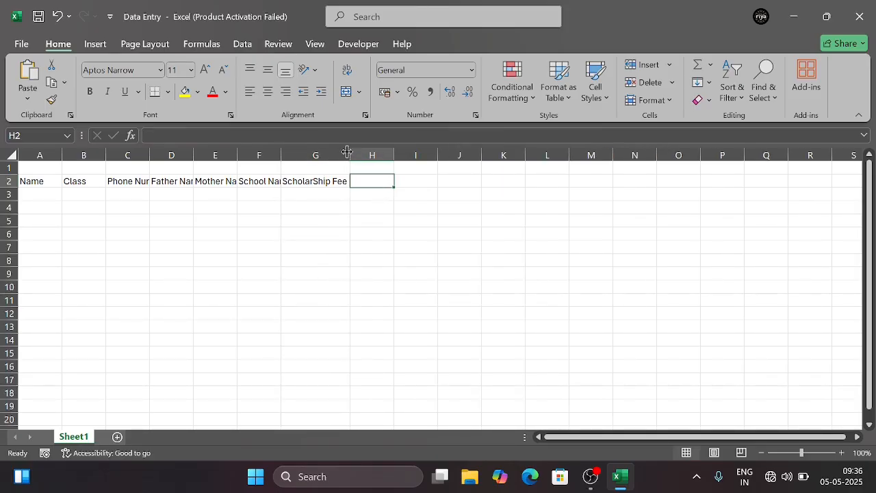
pyautogui.moveTo(347, 150); pyautogui.dragTo(328, 152)
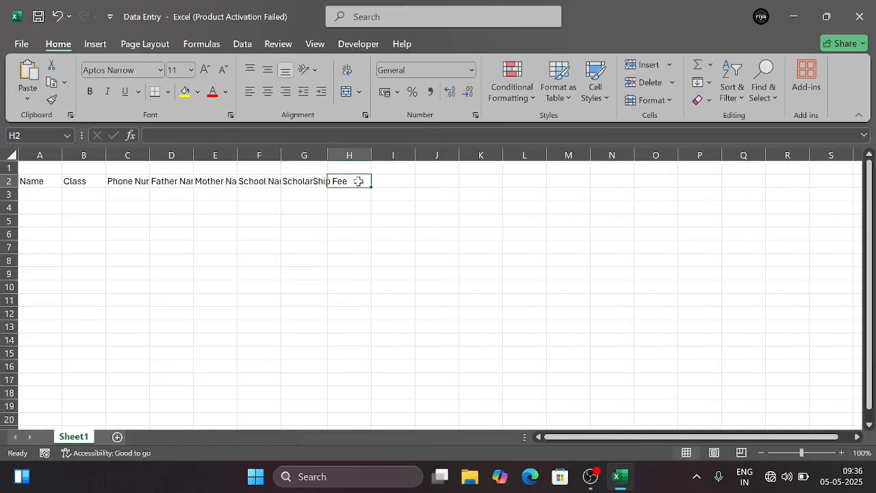
# Enter the column header Addmision Date in cell H2
pyautogui.write('Ad')
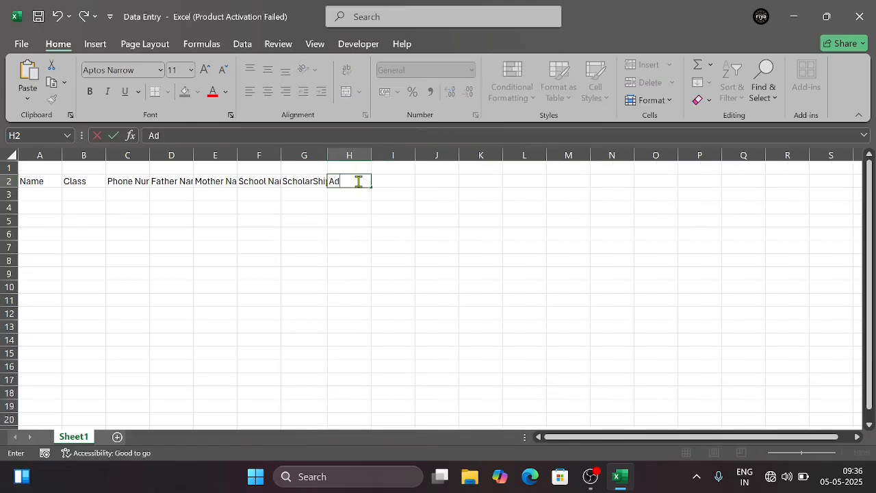
pyautogui.write('dmi')
pyautogui.write('sion')
pyautogui.write(' Date')
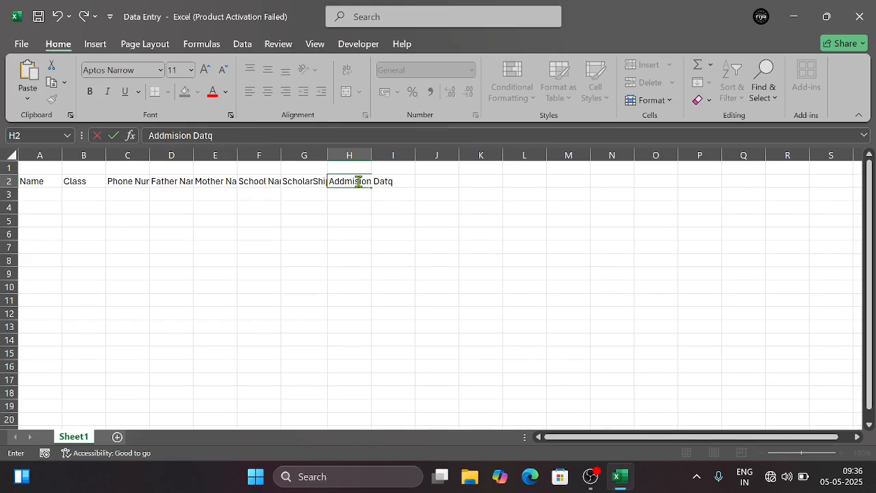
pyautogui.press('Tab')
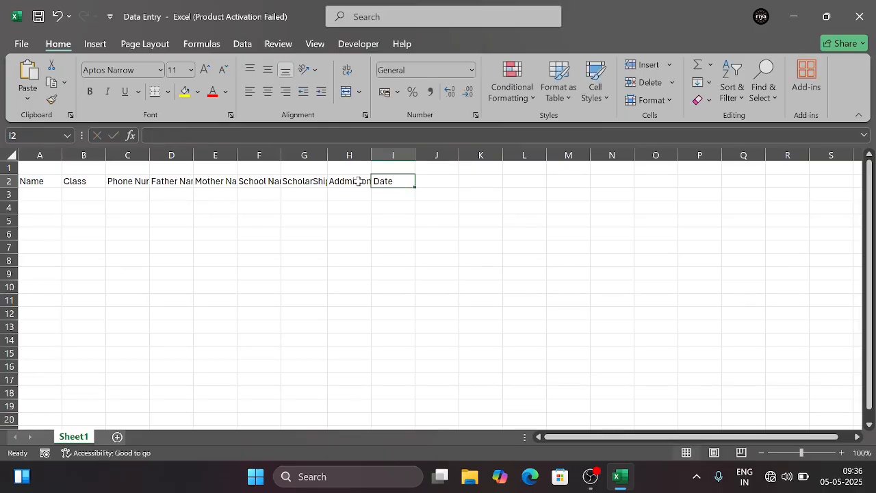
# Enter the column header Batch Time in cell I2
pyautogui.write('Da')
pyautogui.press('BackSpace')
pyautogui.press('BackSpace')
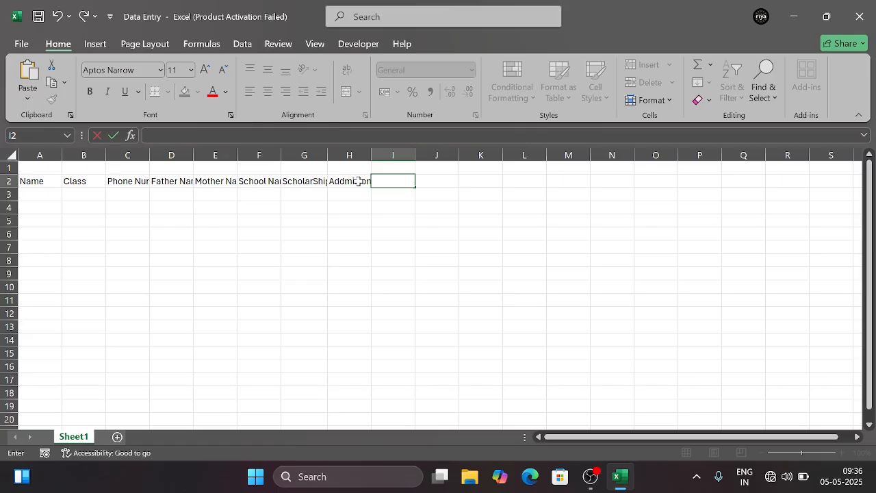
pyautogui.write('Batch Tim')
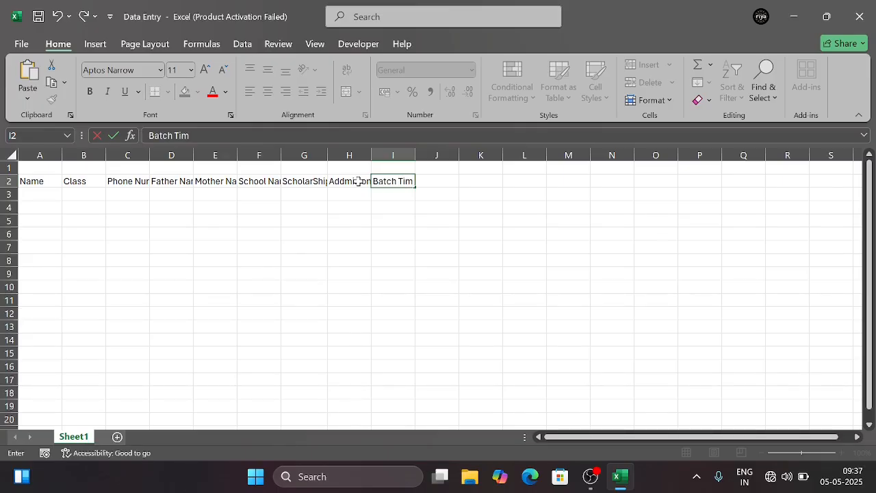
pyautogui.press('BackSpace')
pyautogui.press('BackSpace')
pyautogui.press('BackSpace')
pyautogui.write('No')
pyautogui.press('BackSpace')
pyautogui.press('BackSpace')
pyautogui.write('Time')
pyautogui.press('Tab')
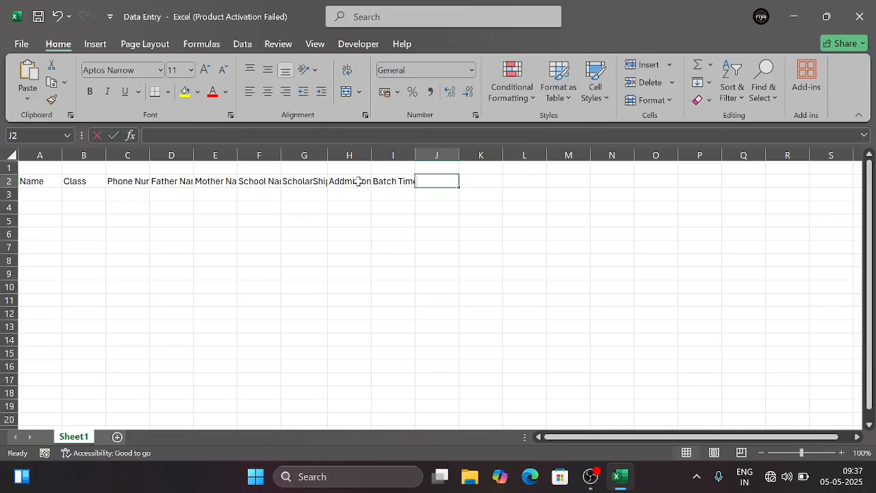
# Enter the column header Pad in cell J2
pyautogui.write('Pad')
pyautogui.press('BackSpace')
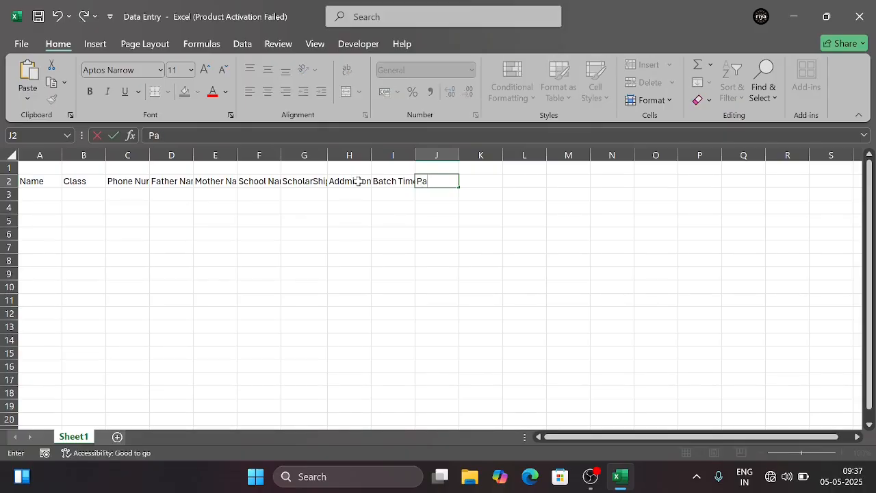
pyautogui.write('d')
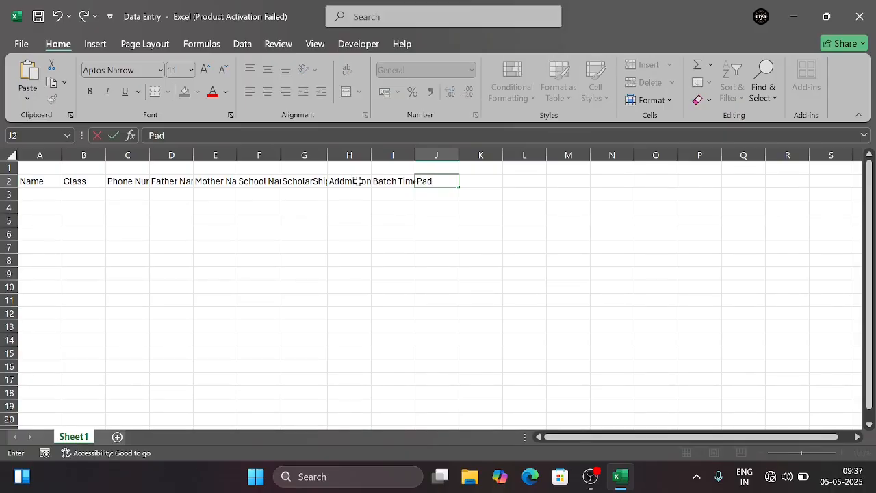
pyautogui.click(324, 154)
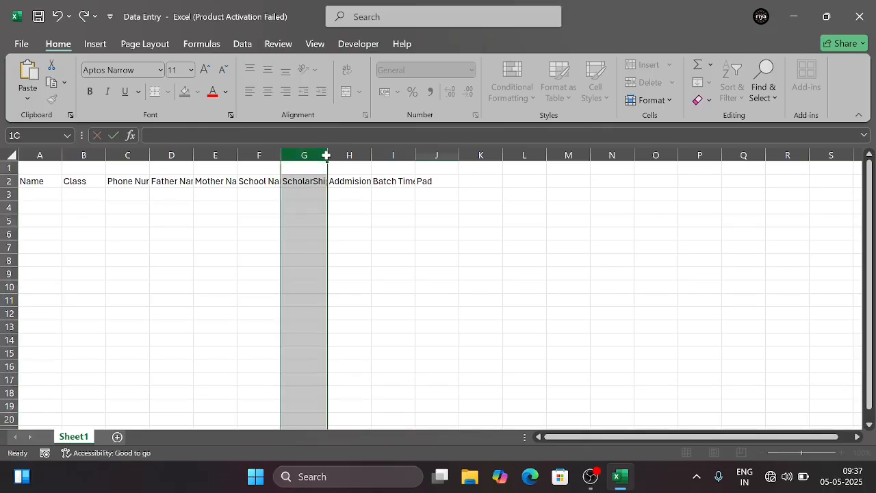
# Make column G narrower and fit the widths of columns A, B and C to their header text
pyautogui.doubleClick(326, 155)
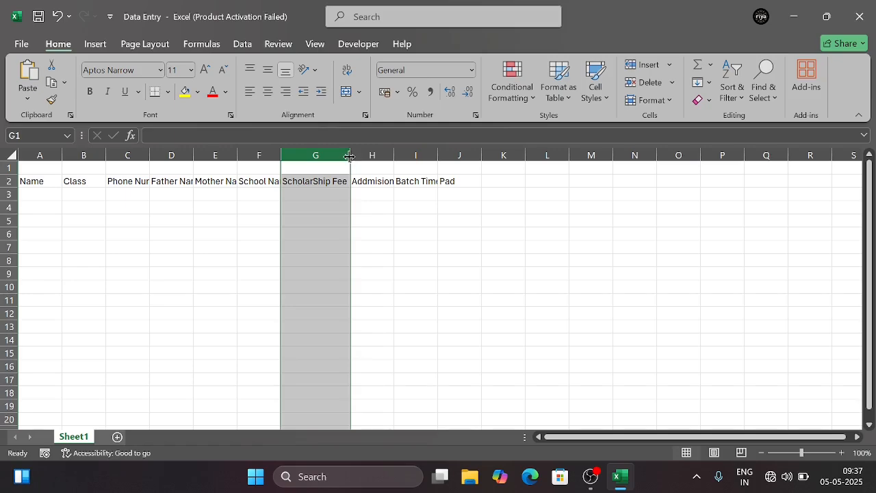
pyautogui.moveTo(349, 156); pyautogui.dragTo(320, 156)
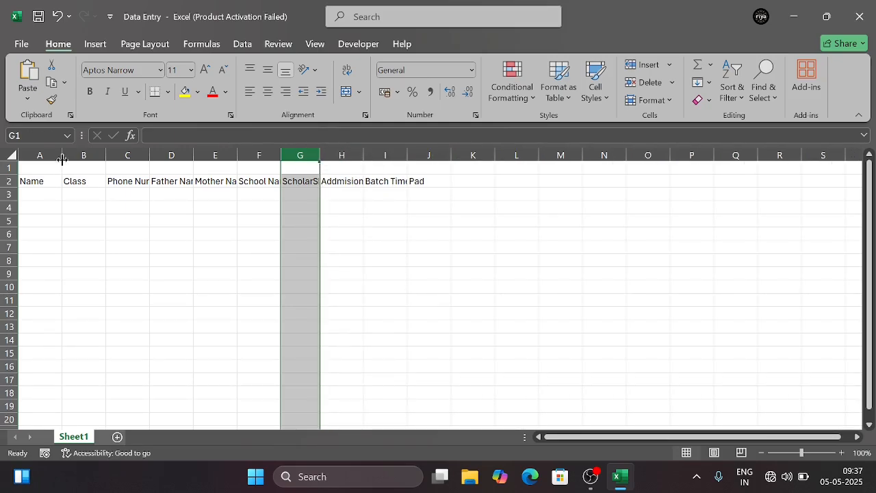
pyautogui.moveTo(61, 157); pyautogui.dragTo(46, 156)
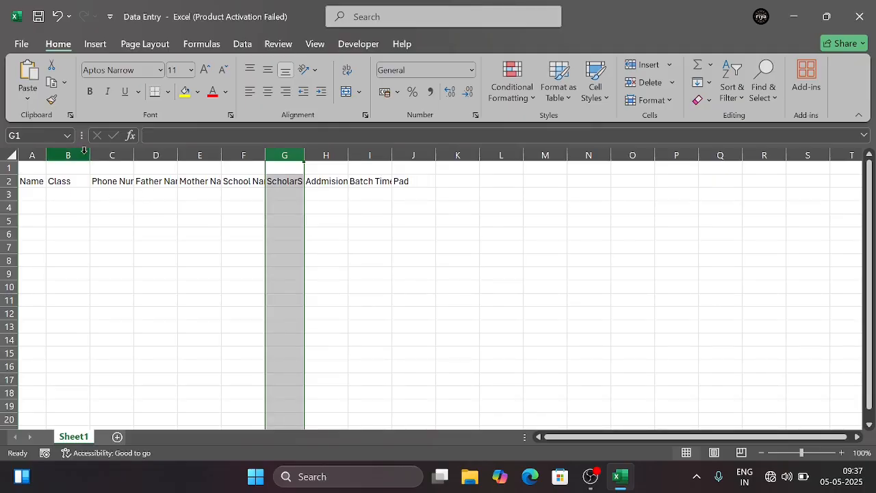
pyautogui.doubleClick(90, 151)
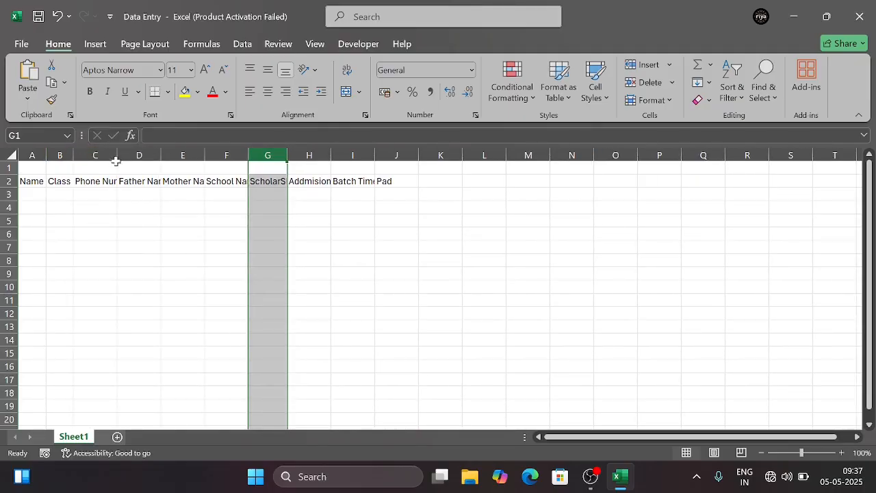
pyautogui.doubleClick(118, 155)
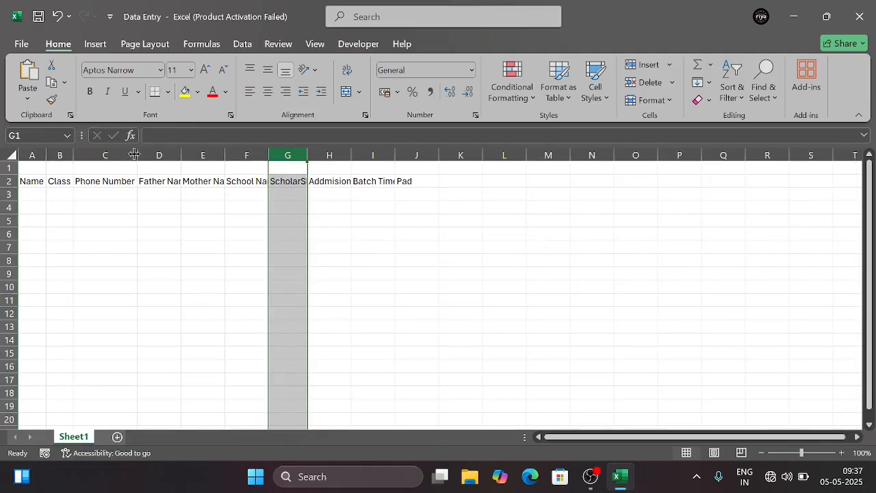
# Fit the widths of columns D through I to their header text in row 2
pyautogui.doubleClick(183, 152)
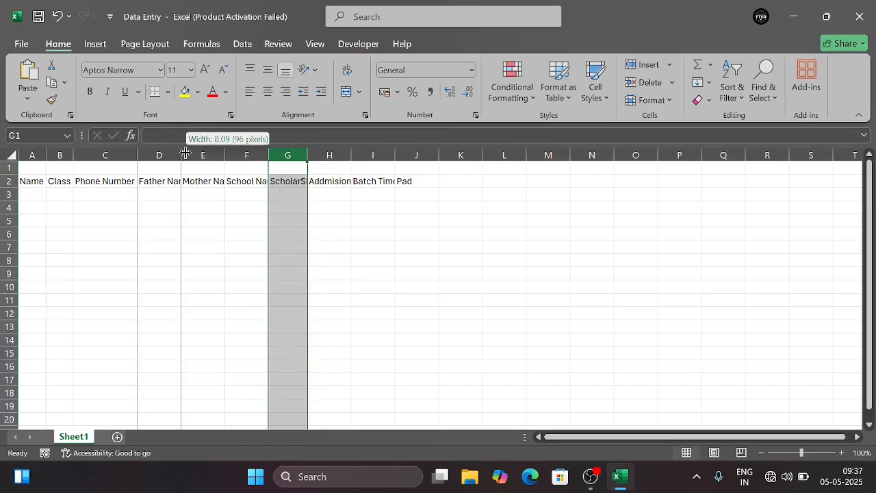
pyautogui.click(184, 152)
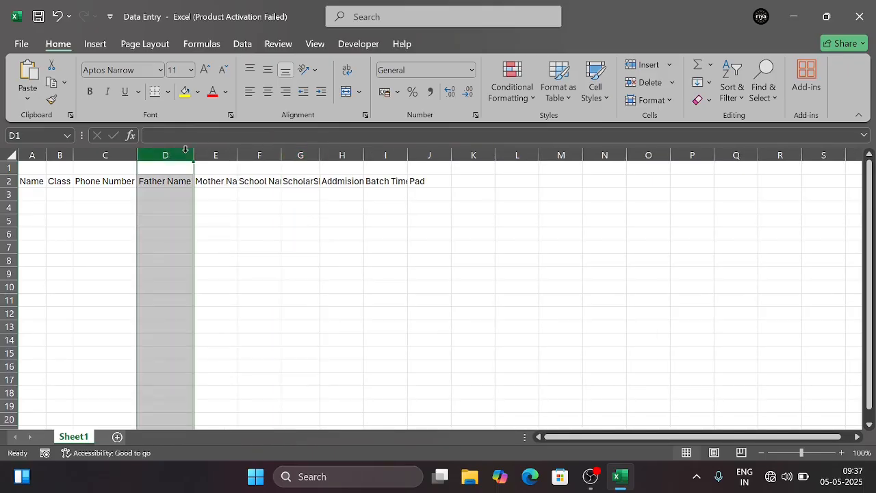
pyautogui.doubleClick(241, 154)
pyautogui.click(240, 153)
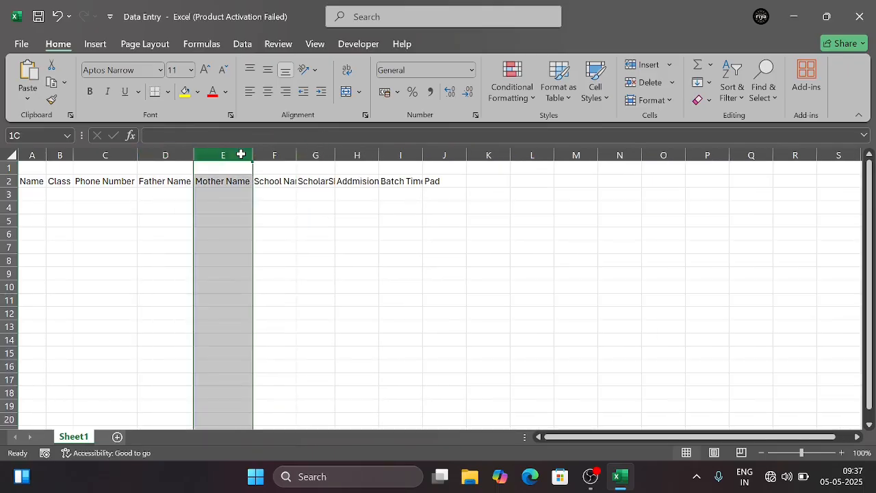
pyautogui.doubleClick(295, 155)
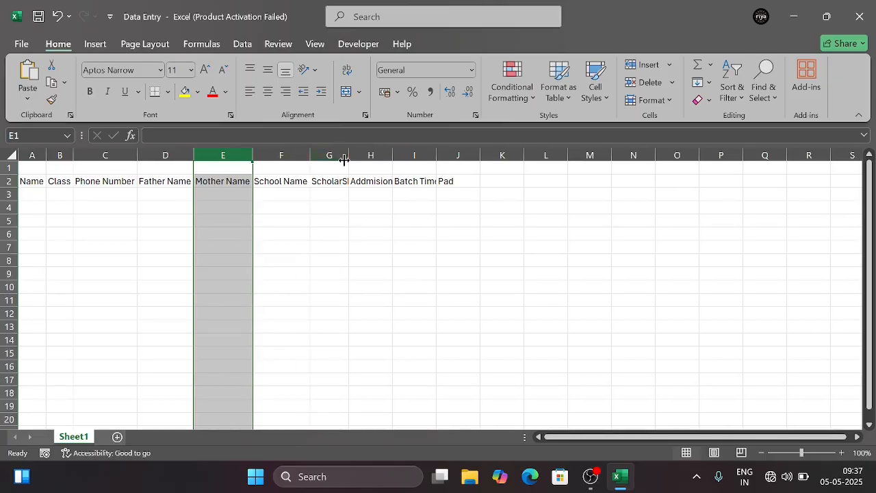
pyautogui.doubleClick(348, 156)
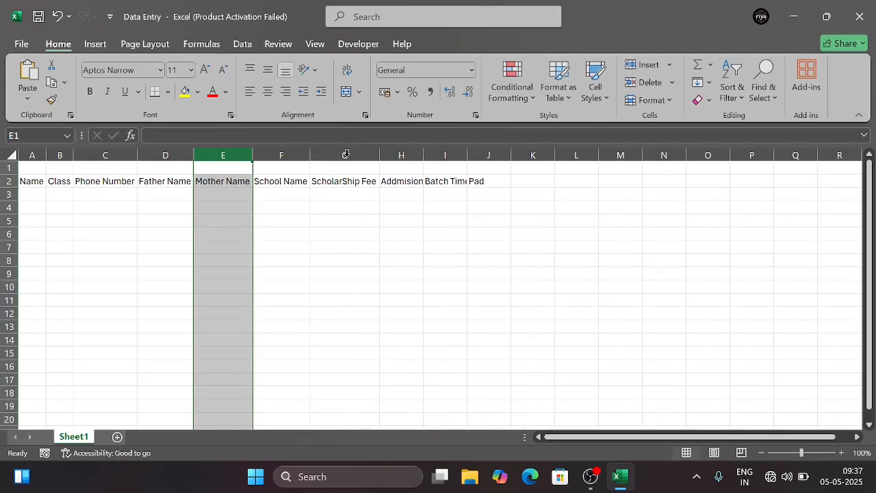
pyautogui.doubleClick(423, 153)
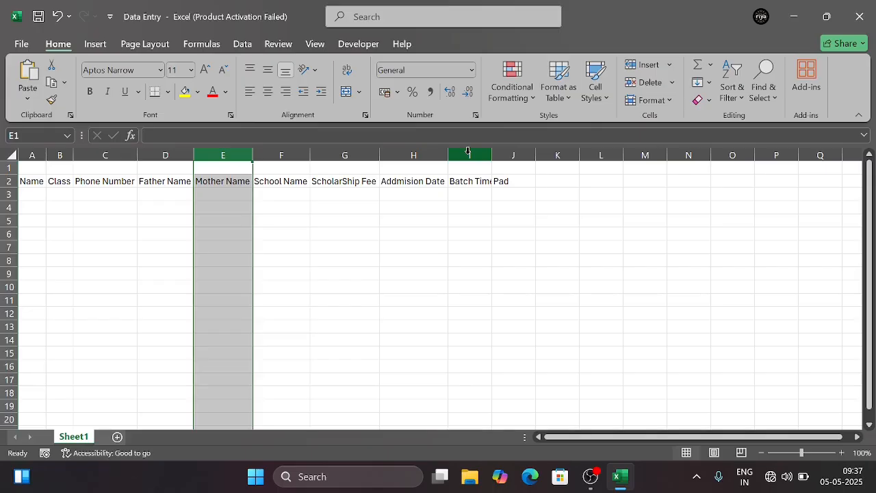
pyautogui.doubleClick(492, 155)
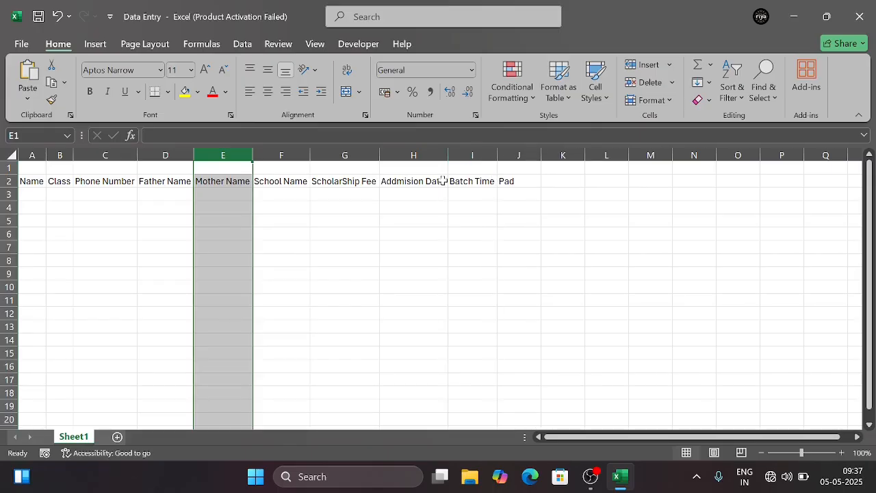
# Change the header in cell A2 to Studsent Name and fit column A to it
pyautogui.doubleClick(31, 183)
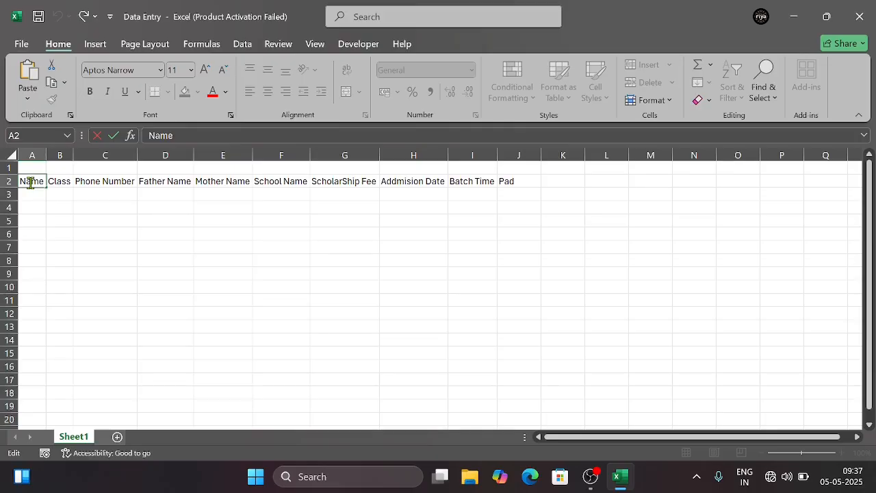
pyautogui.write('S')
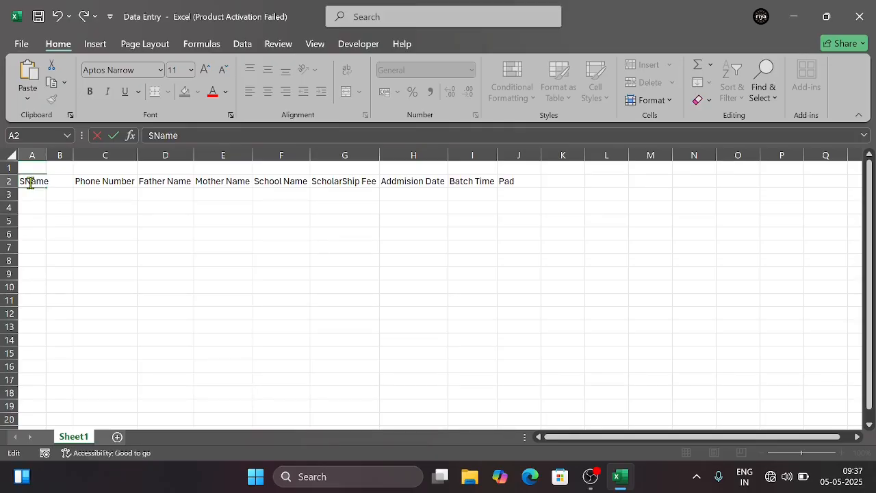
pyautogui.write('tudsent')
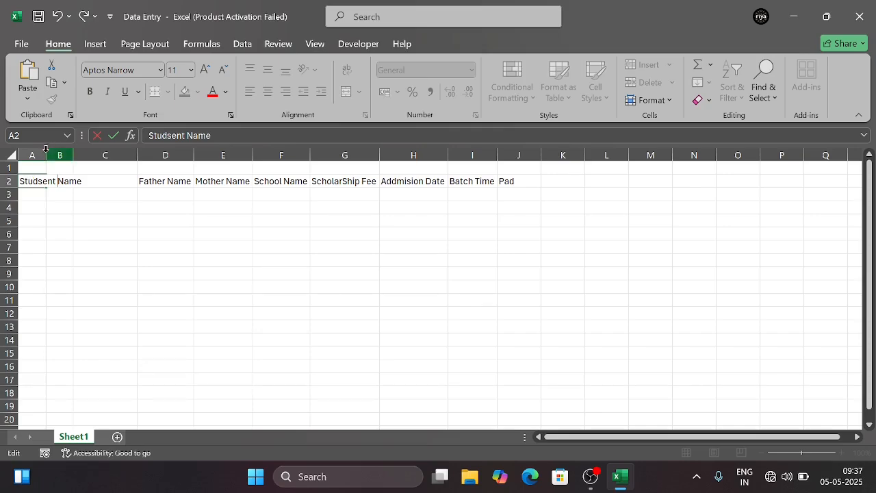
pyautogui.click(41, 155)
pyautogui.doubleClick(46, 156)
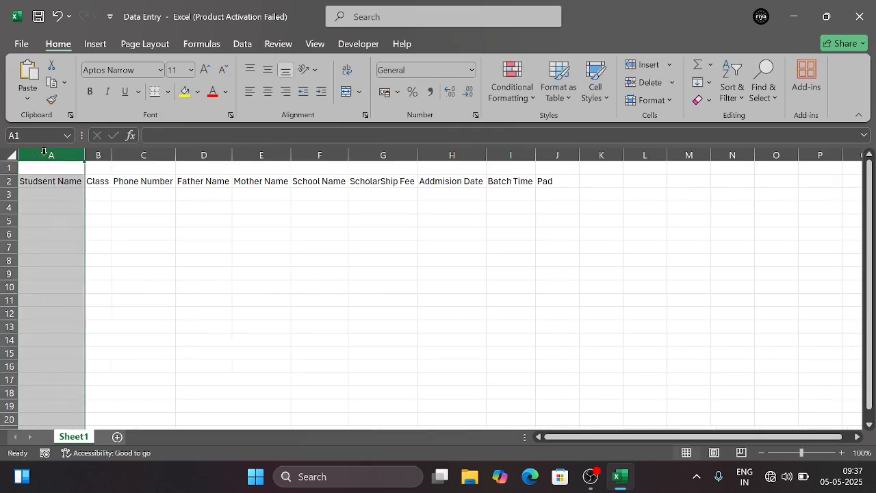
# Enter the first student's full name in cell A3
pyautogui.click(63, 193)
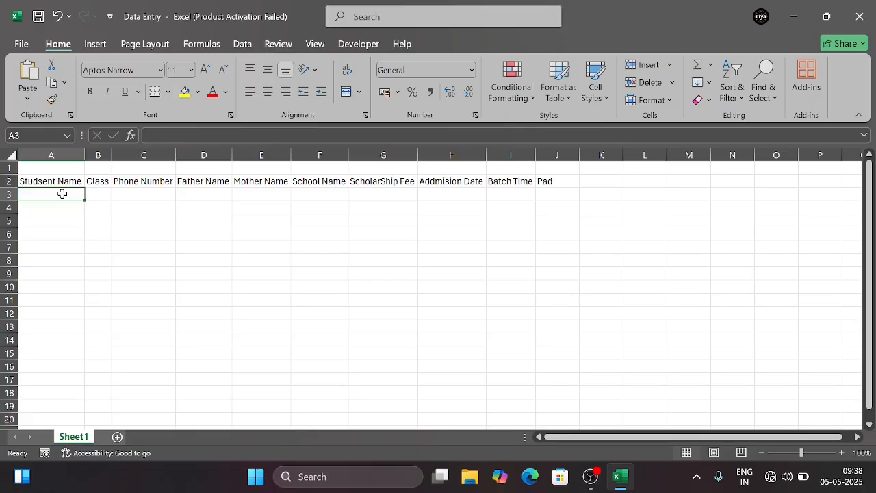
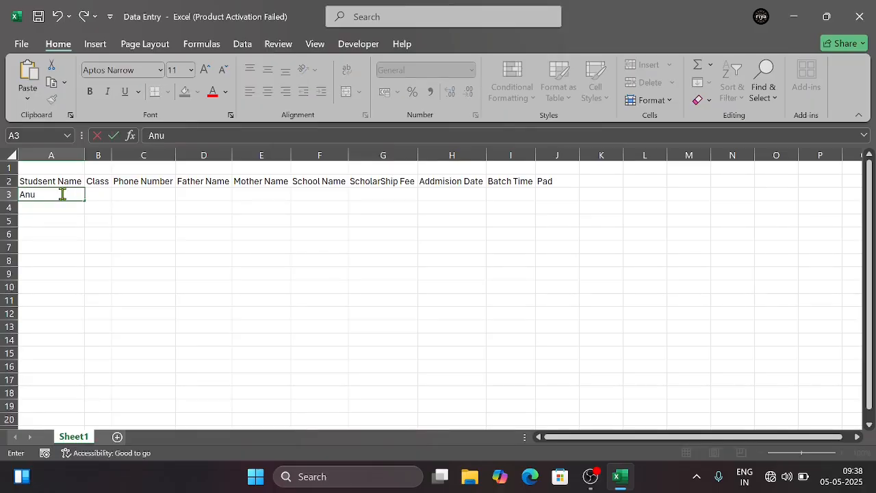
pyautogui.press('Tab')
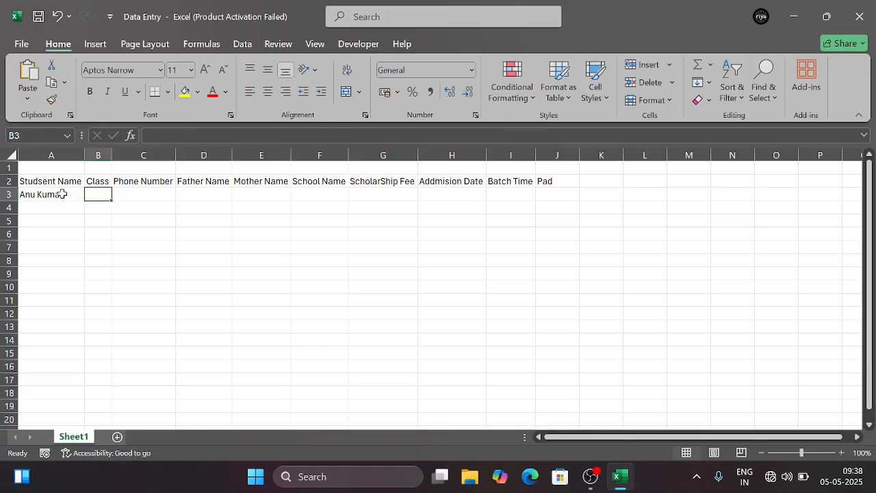
# Enter the class 7th in cell B3 with the "th" formatted as superscript
pyautogui.write('7th')
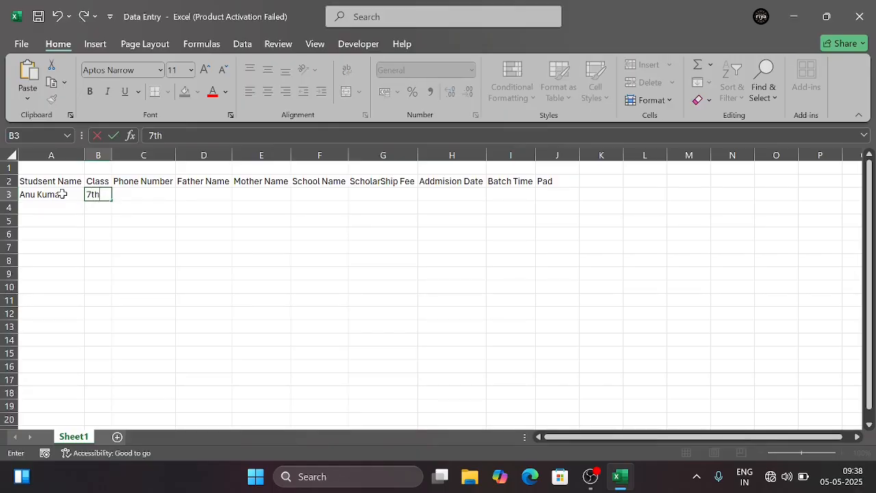
pyautogui.press('BackSpace')
pyautogui.press('BackSpace')
pyautogui.click(230, 116)
pyautogui.click(102, 244)
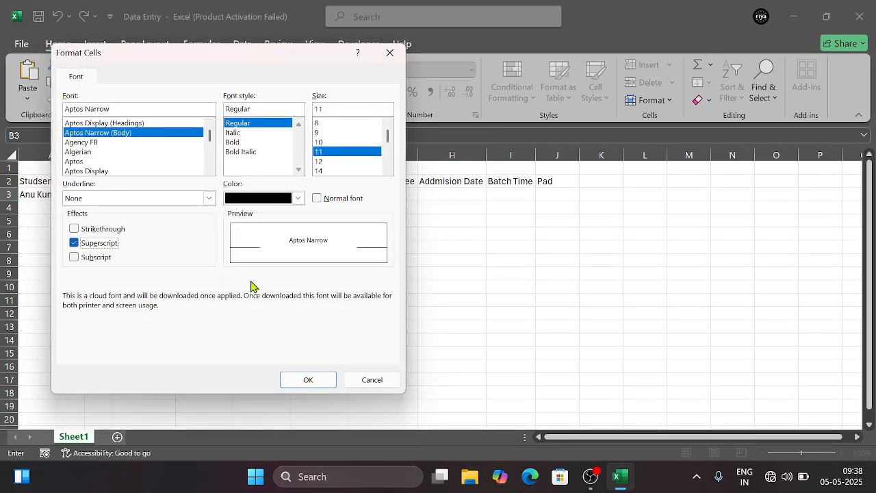
pyautogui.click(308, 380)
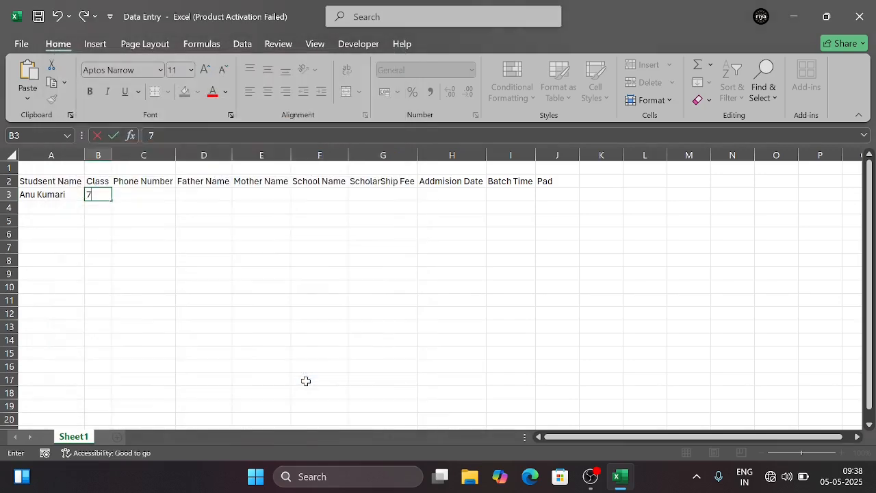
pyautogui.write('th')
pyautogui.press('Tab')
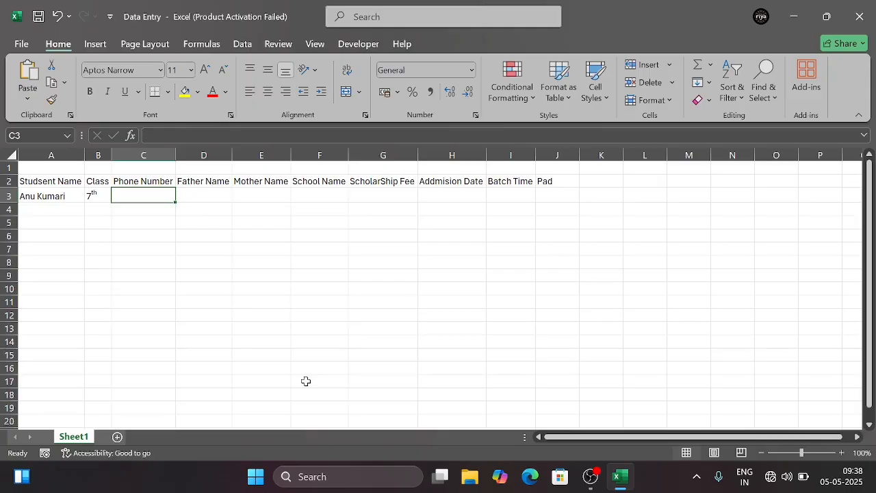
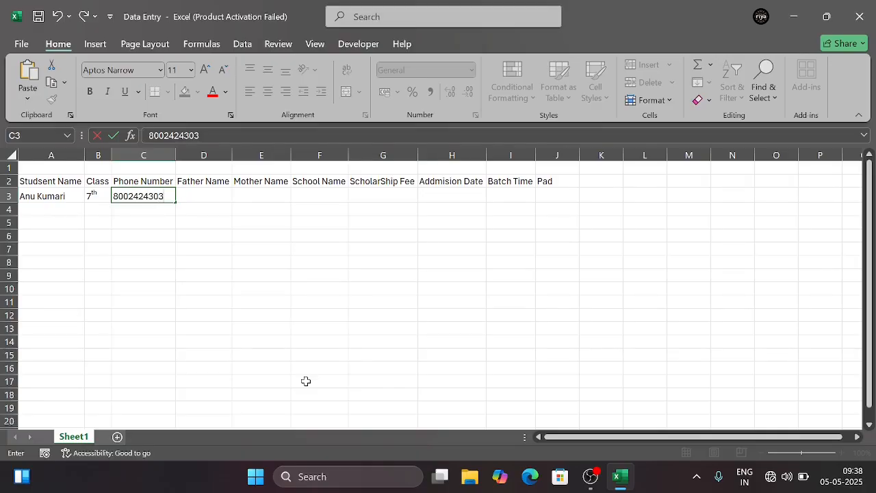
# Enter the first student's phone number in cell C3
pyautogui.press('Tab')
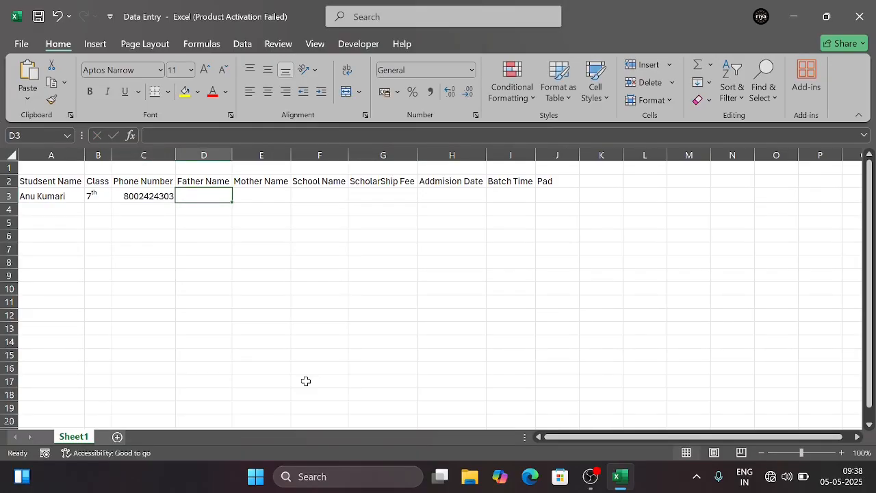
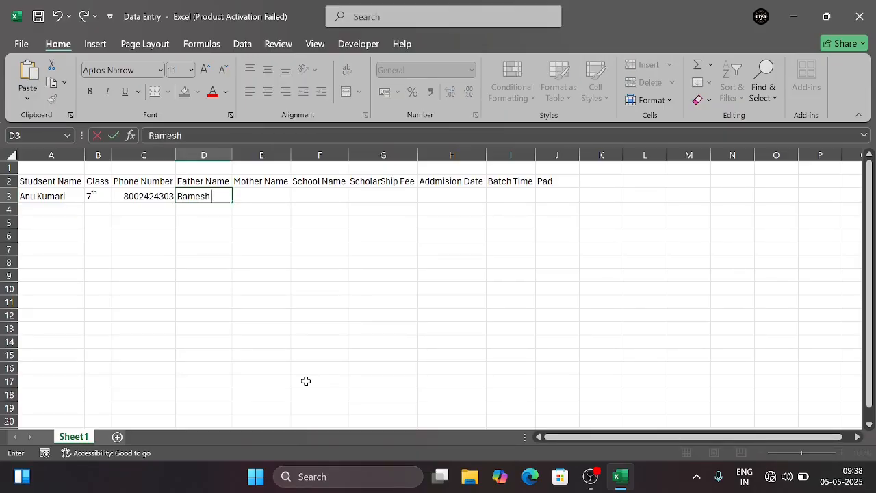
# Enter the father's full name for the first student in cell D3
pyautogui.press('Tab')
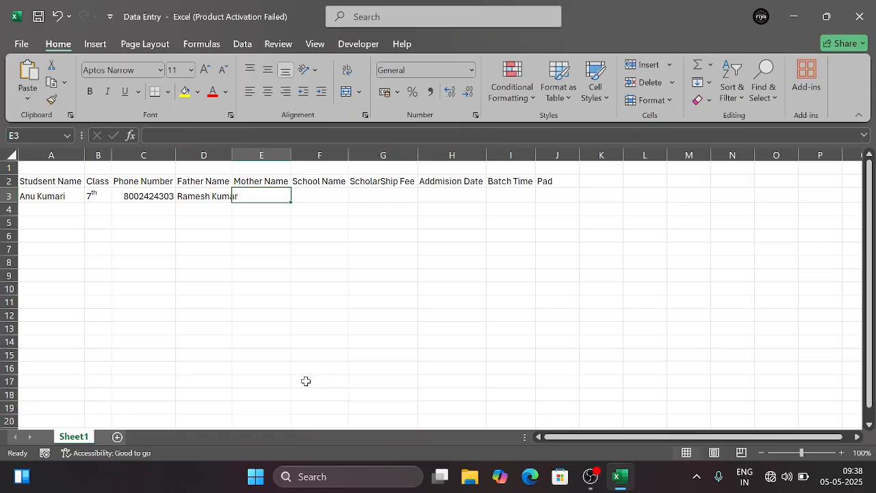
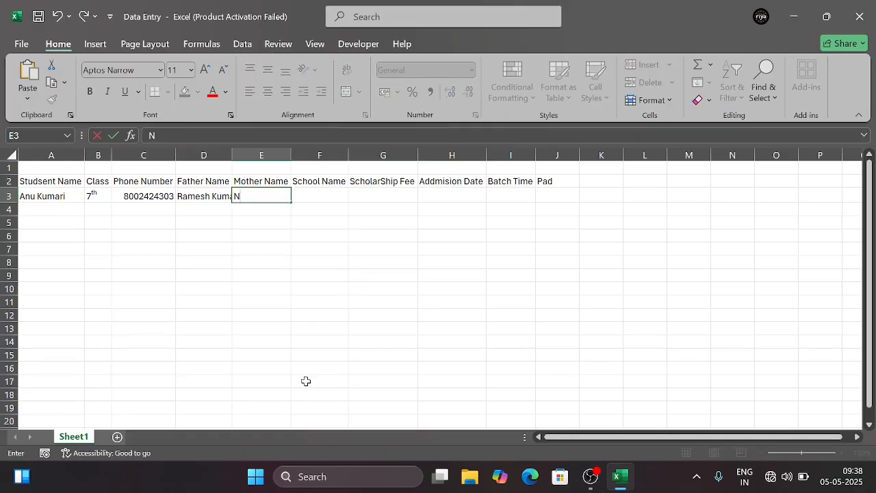
# Enter the mother's full name for the first student in cell E3
pyautogui.press('BackSpace')
pyautogui.press('BackSpace')
pyautogui.press('BackSpace')
pyautogui.press('BackSpace')
pyautogui.press('BackSpace')
pyautogui.press('BackSpace')
pyautogui.press('Tab')
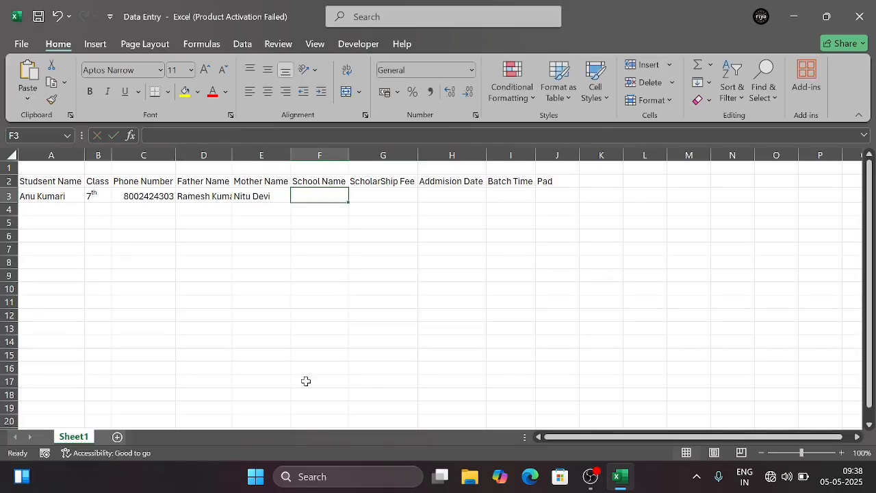
# Enter the school name U.M.S Hakma in cell F3
pyautogui.write('U')
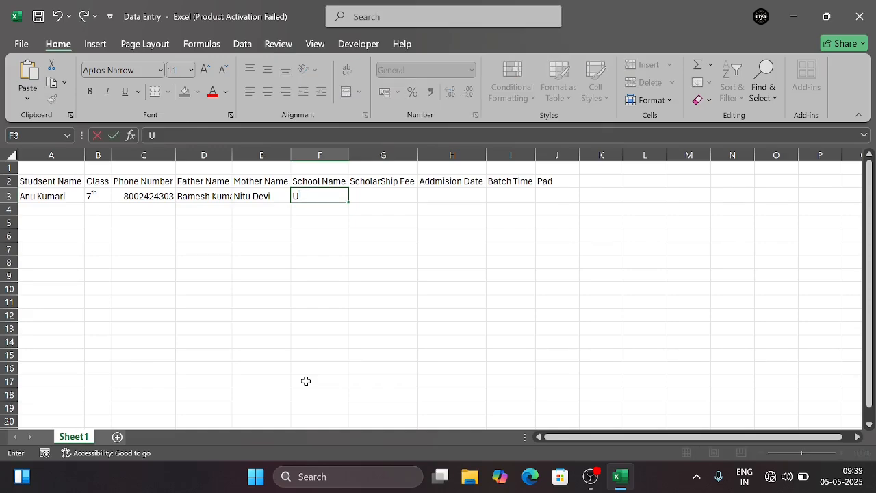
pyautogui.write('.M')
pyautogui.write('>')
pyautogui.write('S')
pyautogui.write(' Hakma')
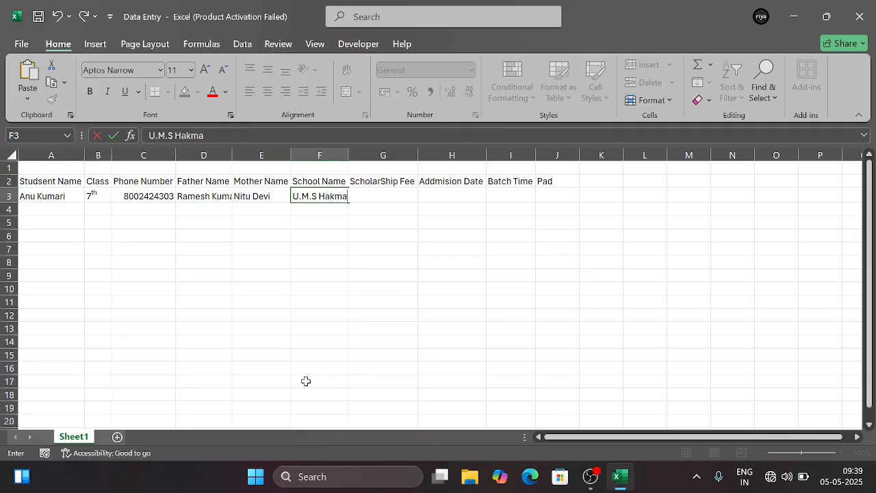
pyautogui.press('Tab')
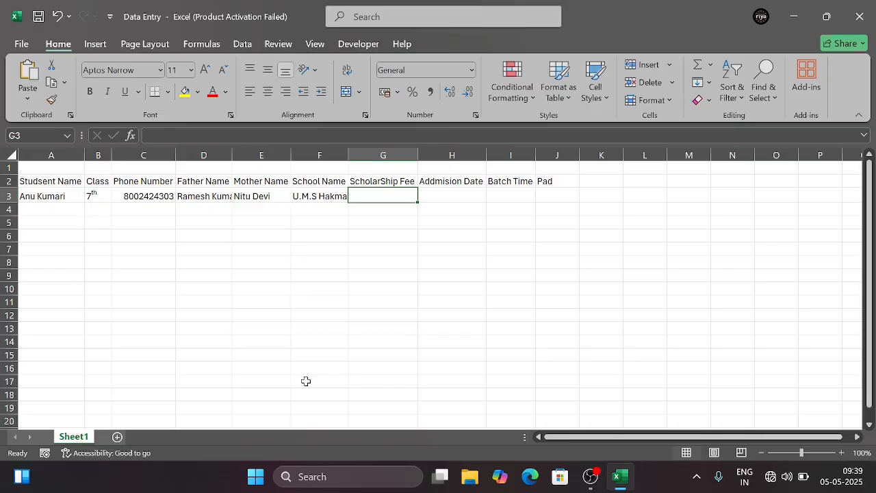
# Enter the scholarship fee 500 in cell G3 and the admission date 04/04/2025 in cell H3
pyautogui.write('500')
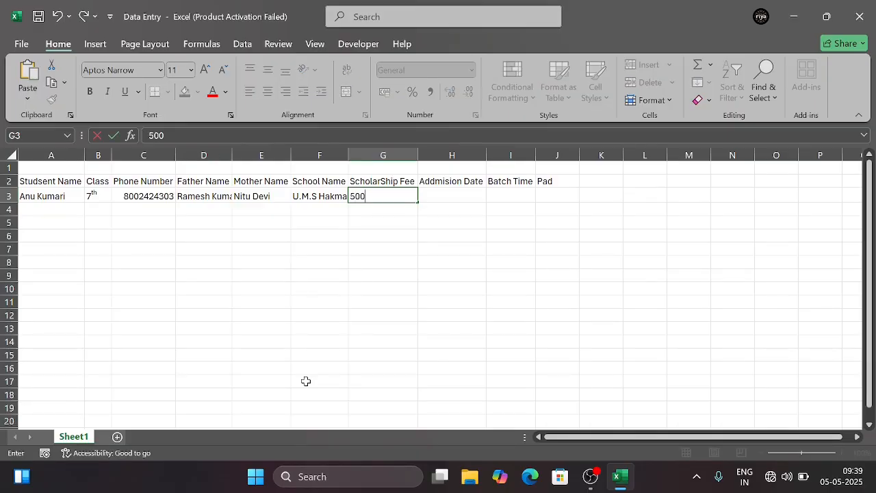
pyautogui.press('Tab')
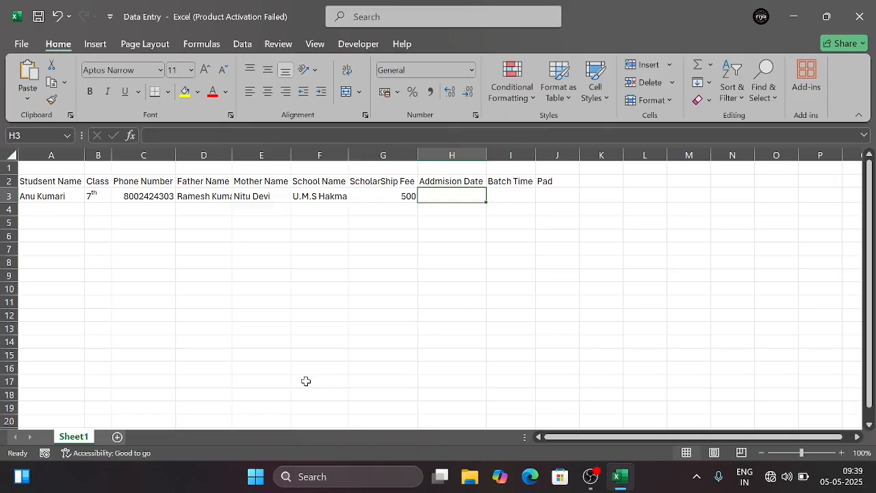
pyautogui.write('04')
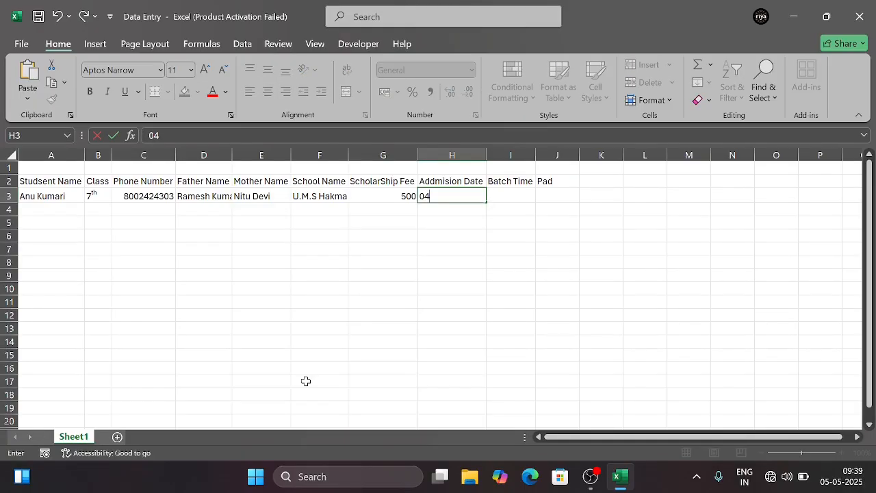
pyautogui.write('/04/2025')
pyautogui.press('Tab')
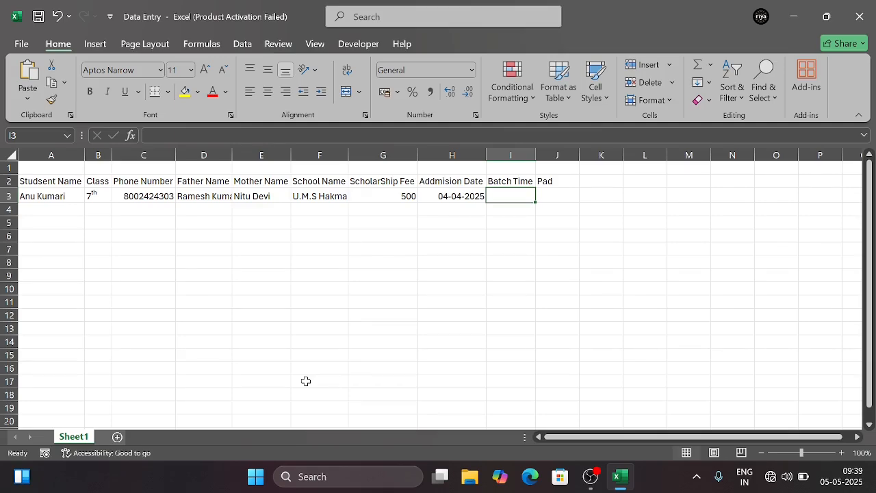
pyautogui.write('2')
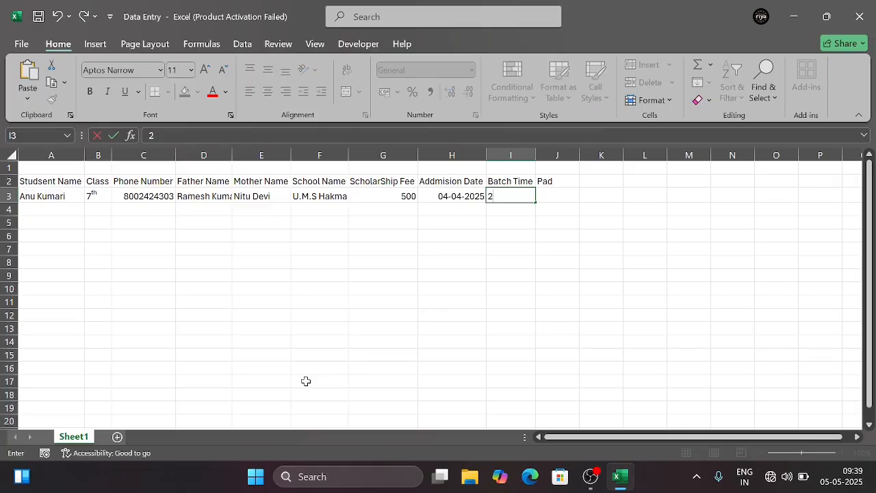
pyautogui.press('BackSpace')
pyautogui.write('3')
pyautogui.press('BackSpace')
pyautogui.click(475, 290)
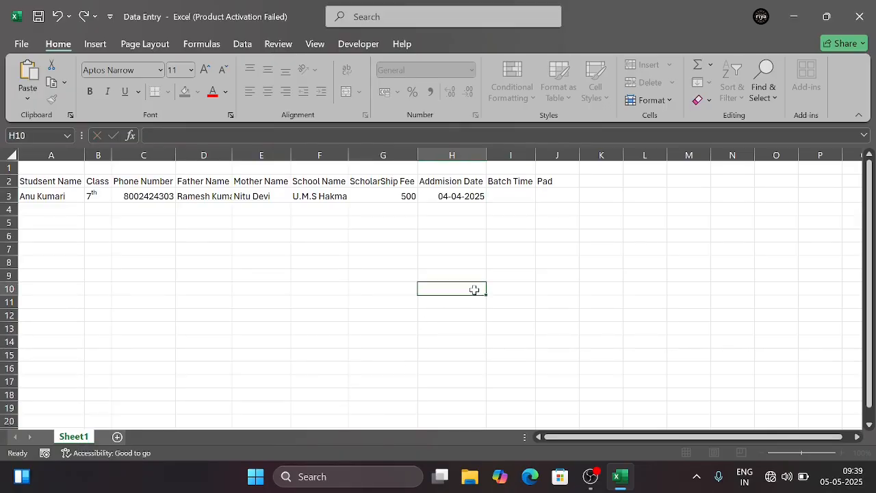
# Format cell I3 as Time and enter the batch time 03:00
pyautogui.click(516, 193)
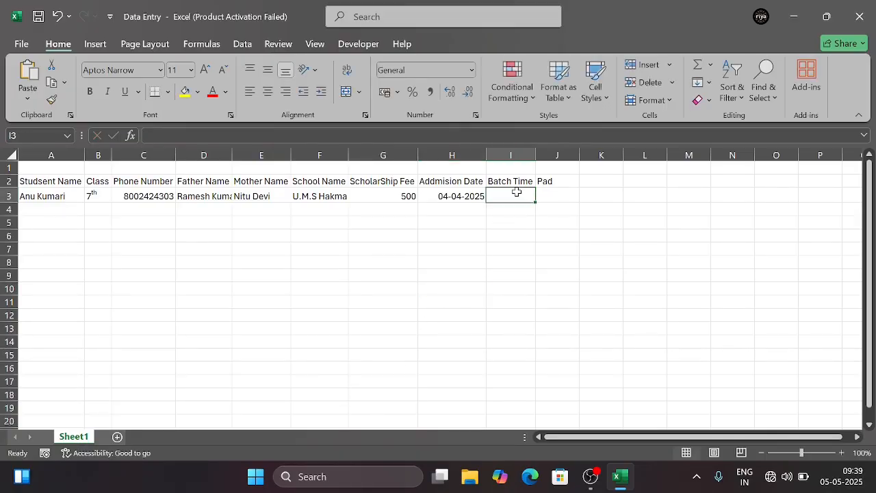
pyautogui.click(472, 71)
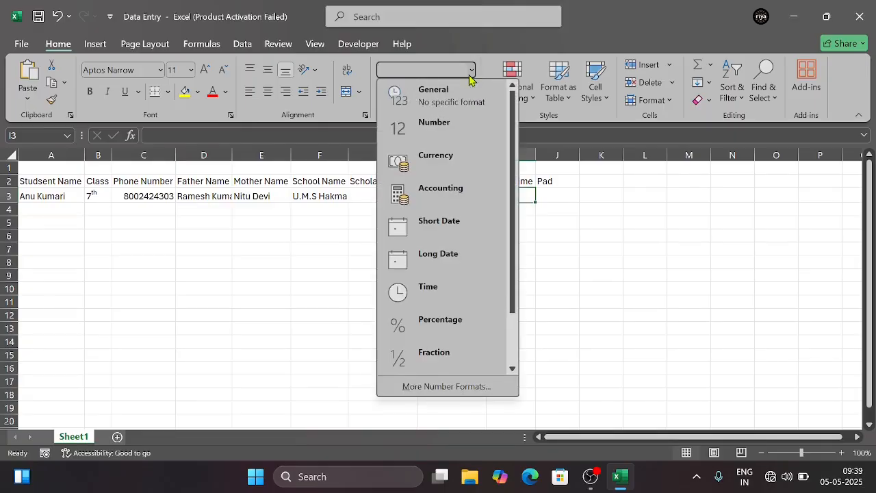
pyautogui.click(453, 286)
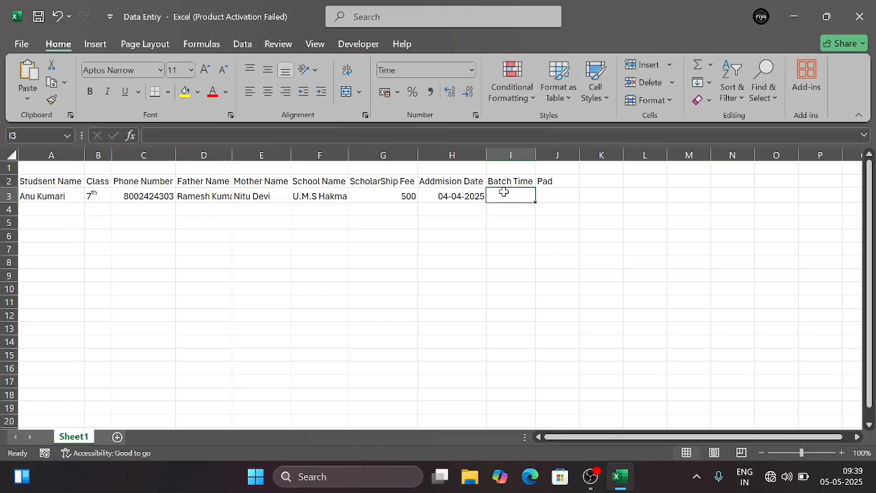
pyautogui.write('0')
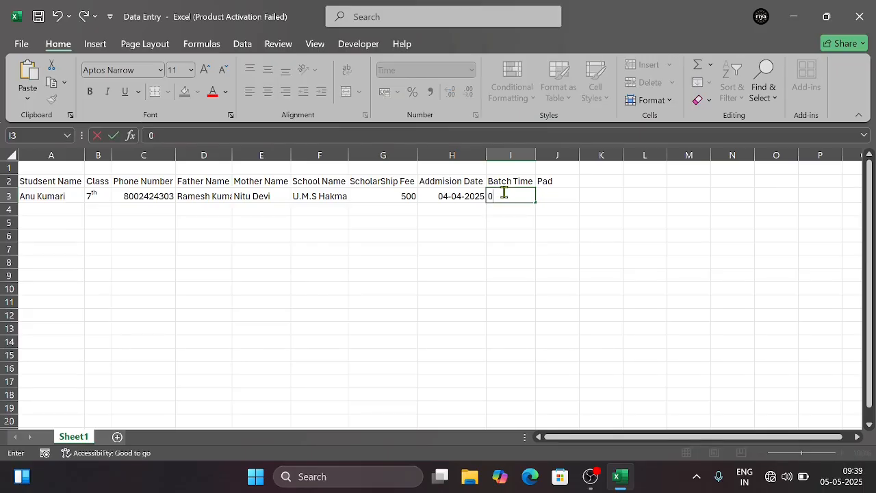
pyautogui.write('3:00:00')
pyautogui.press('Return')
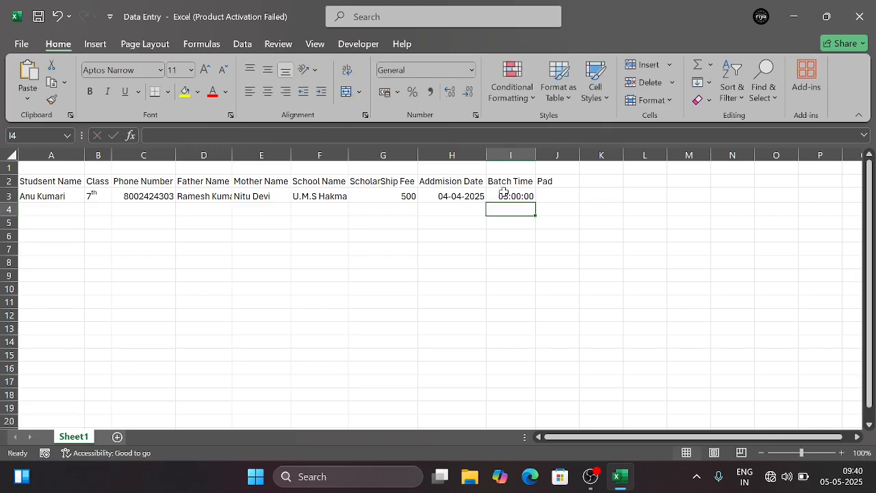
# Enter 500 in cell J3 under Pad and fit column J to its contents
pyautogui.click(547, 197)
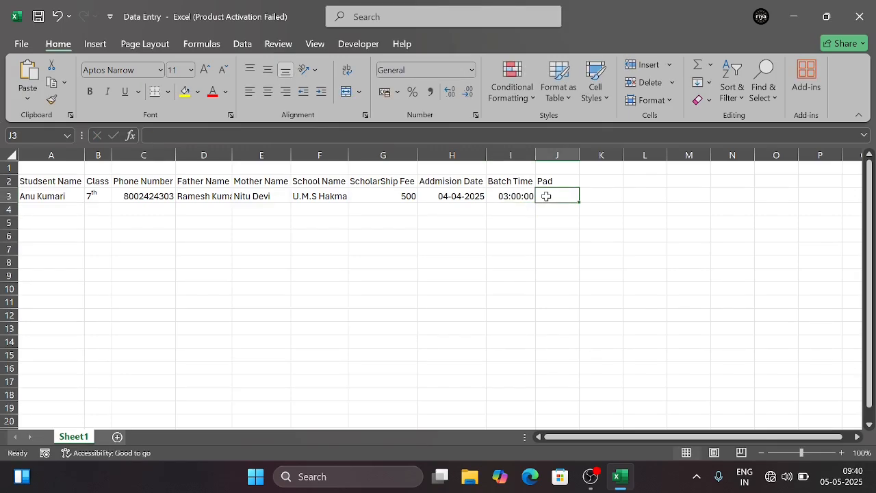
pyautogui.write('500')
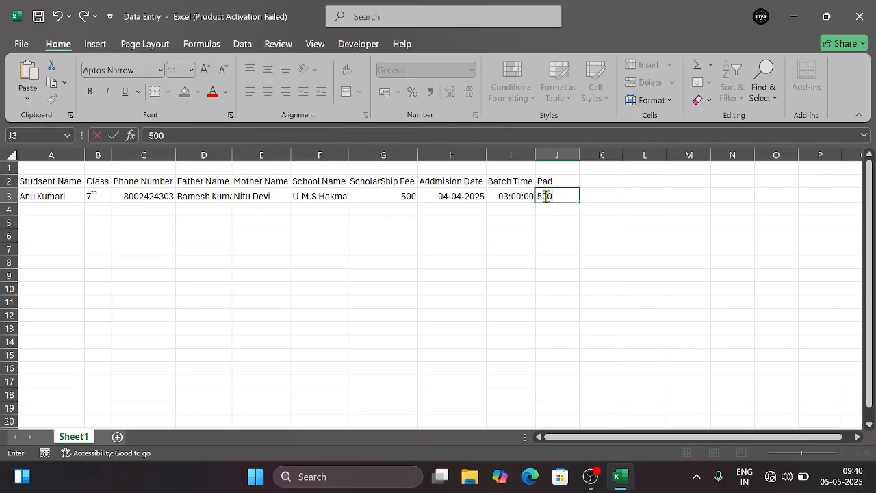
pyautogui.press('Return')
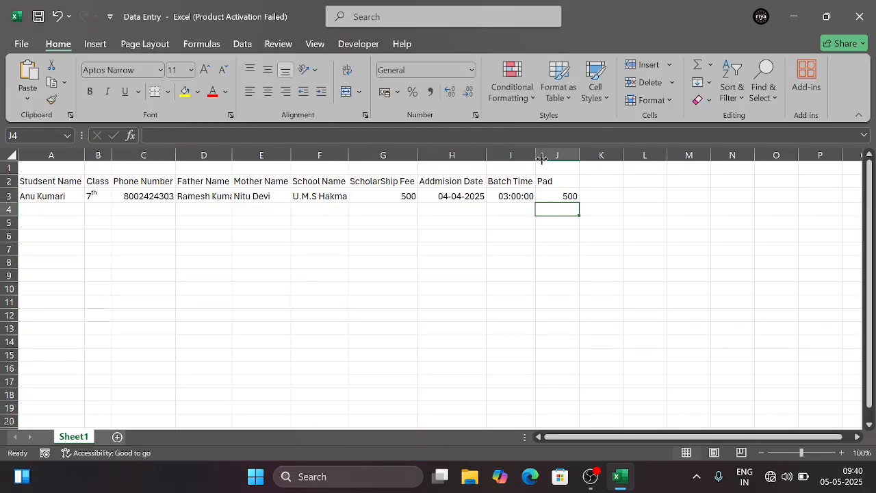
pyautogui.doubleClick(579, 156)
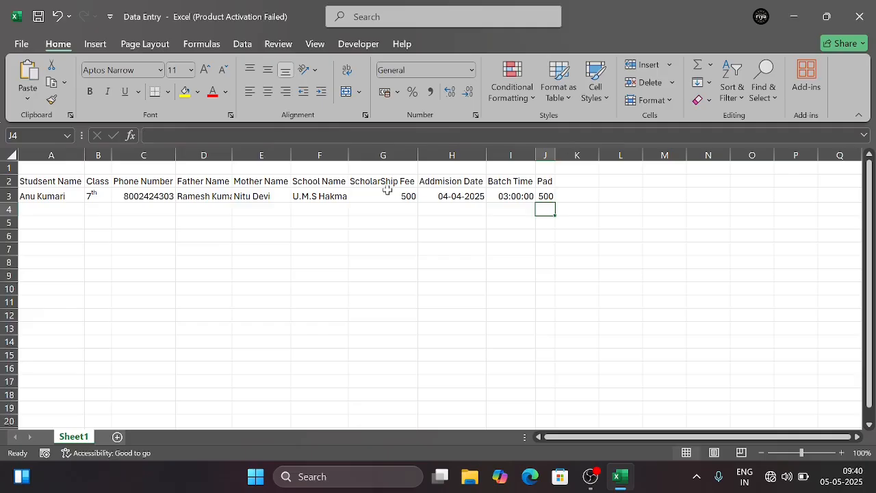
# Enter the table title ScholarShip For Instiute in cell A1
pyautogui.click(57, 169)
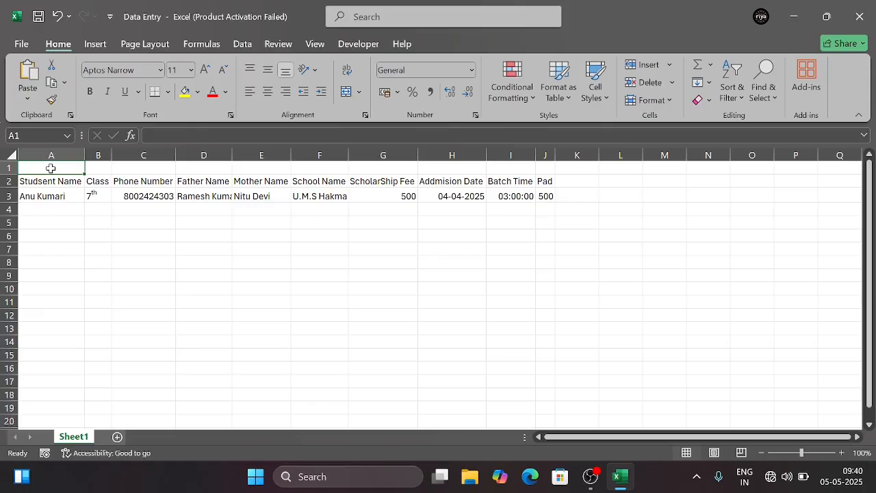
pyautogui.write('Schola')
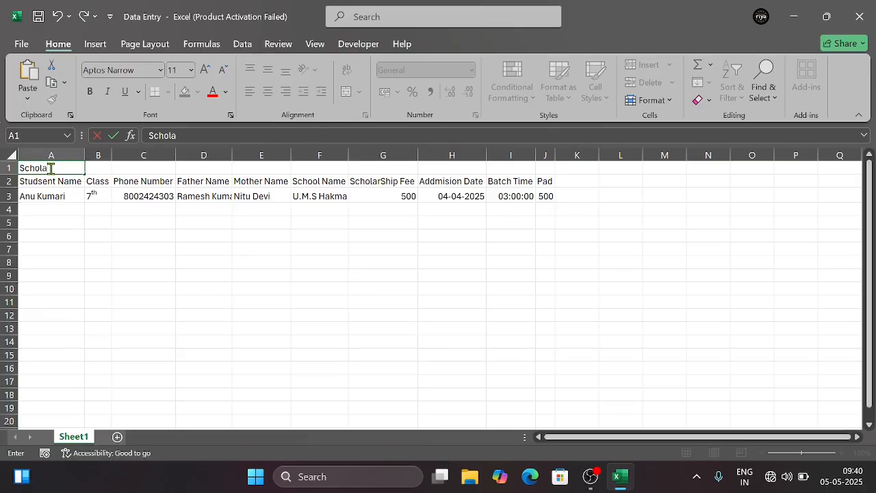
pyautogui.write('rShip For Insti')
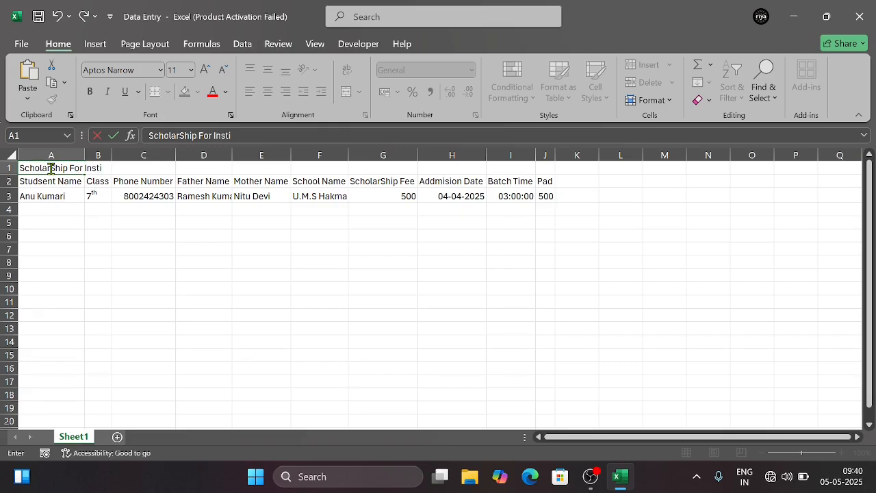
pyautogui.write('ute')
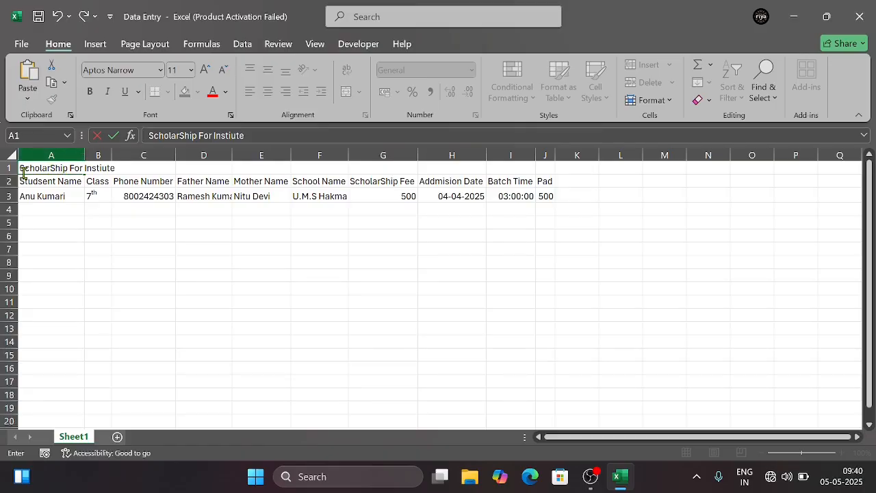
pyautogui.click(54, 210)
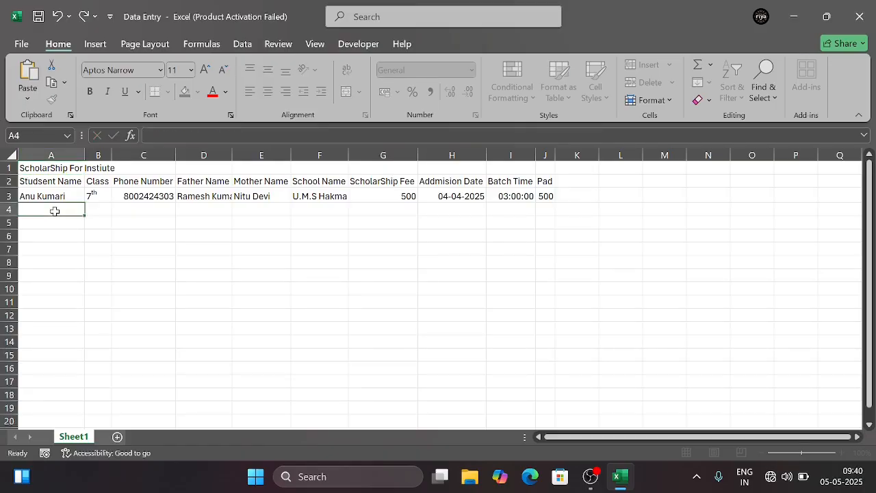
# Merge and center the title across cells A1 to J1
pyautogui.click(43, 171)
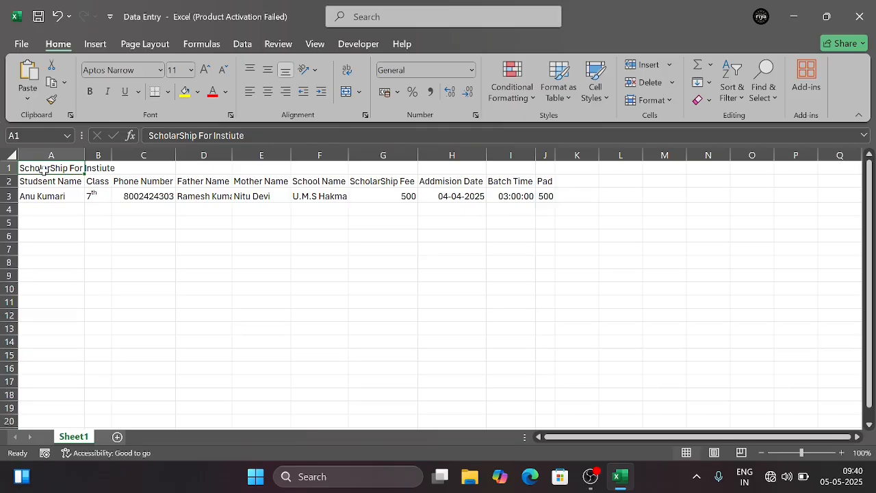
pyautogui.hotkey('shift', 'Right')
pyautogui.hotkey('shift', 'Right')
pyautogui.hotkey('shift', 'Right')
pyautogui.hotkey('shift', 'Right')
pyautogui.hotkey('shift', 'Right')
pyautogui.hotkey('shift', 'Right')
pyautogui.hotkey('shift', 'Right')
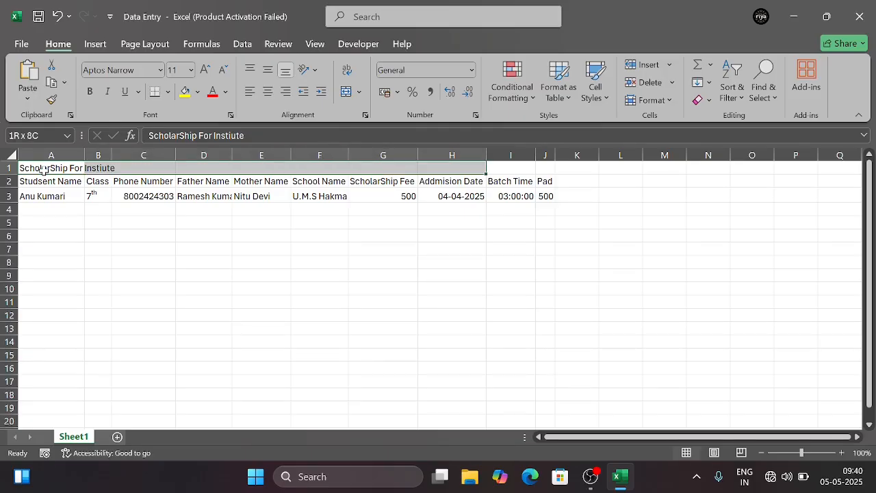
pyautogui.hotkey('shift', 'Right')
pyautogui.hotkey('shift', 'Right')
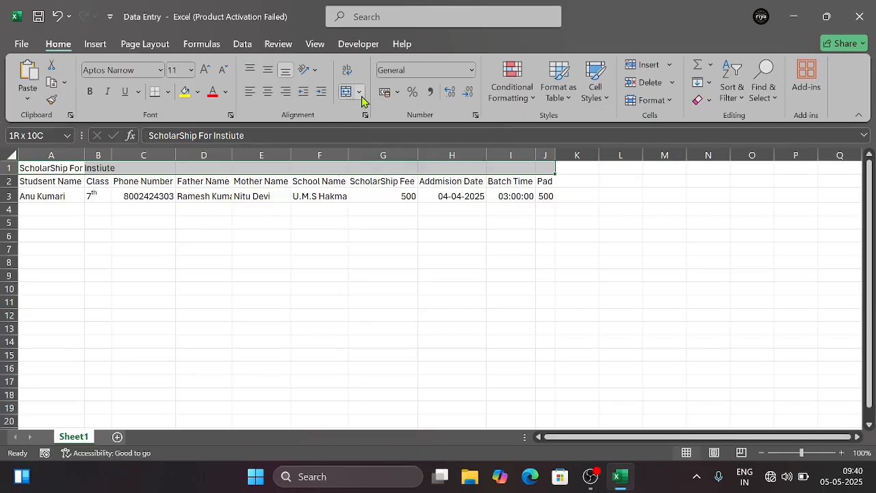
pyautogui.click(358, 98)
pyautogui.click(389, 112)
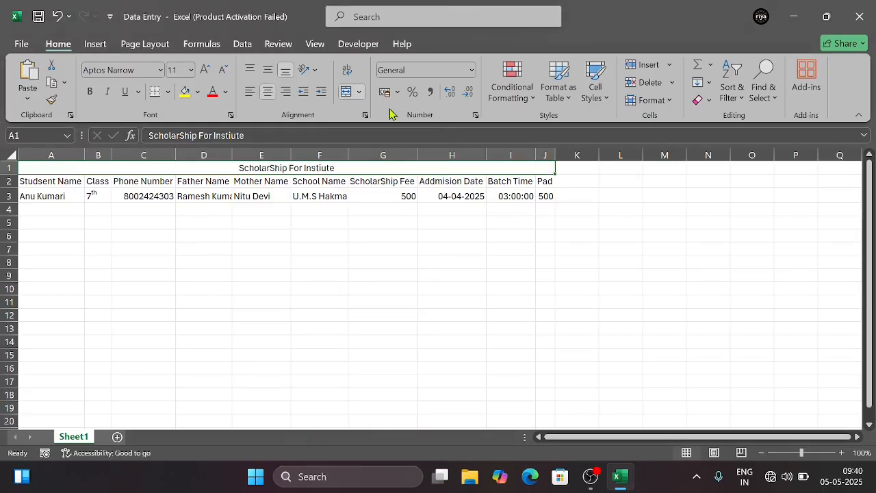
pyautogui.click(345, 247)
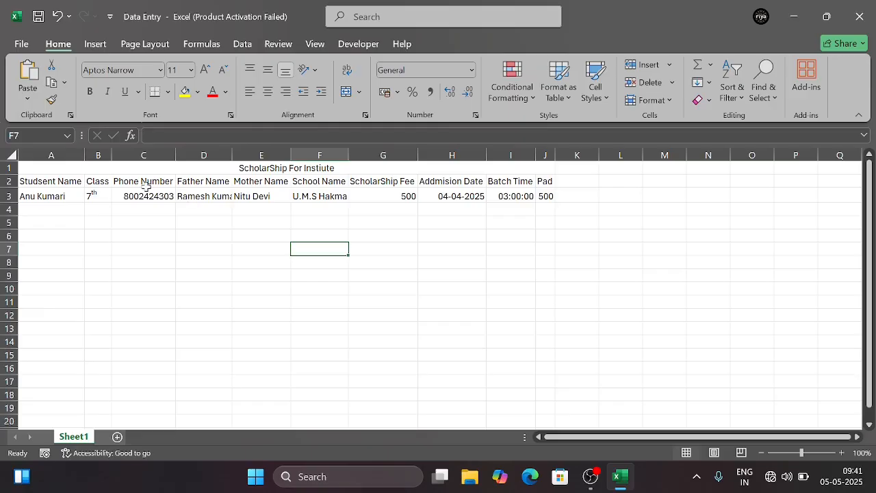
# Widen column D slightly so the father's full name fits in its cell
pyautogui.click(38, 171)
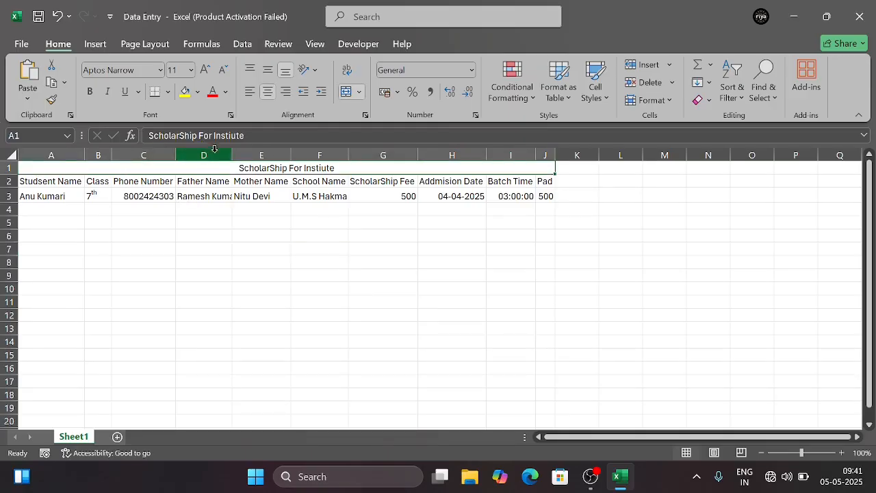
pyautogui.moveTo(230, 154); pyautogui.dragTo(239, 154)
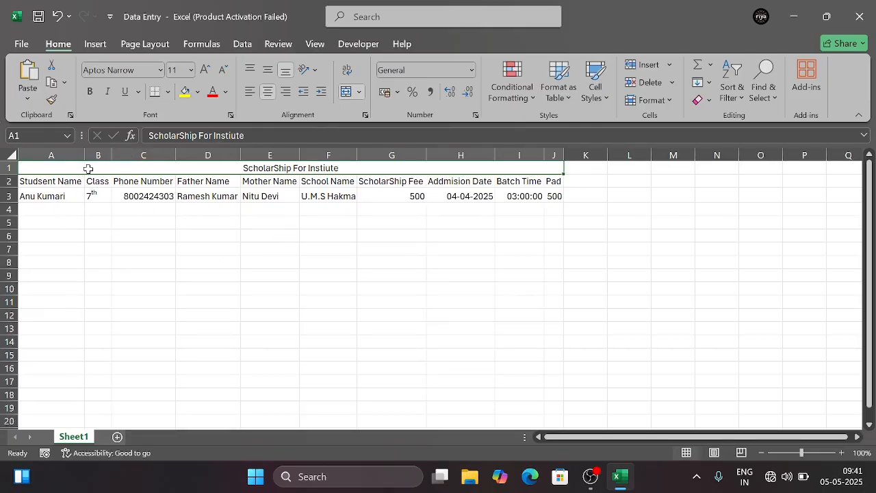
# Apply middle vertical alignment to the title, header and first record rows, A1 to J3
pyautogui.hotkey('shift', 'Down')
pyautogui.hotkey('shift', 'Down')
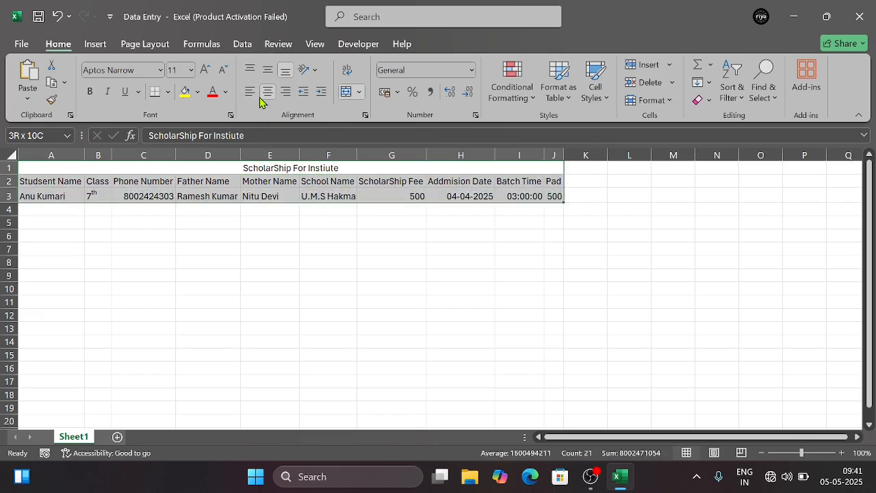
pyautogui.click(268, 75)
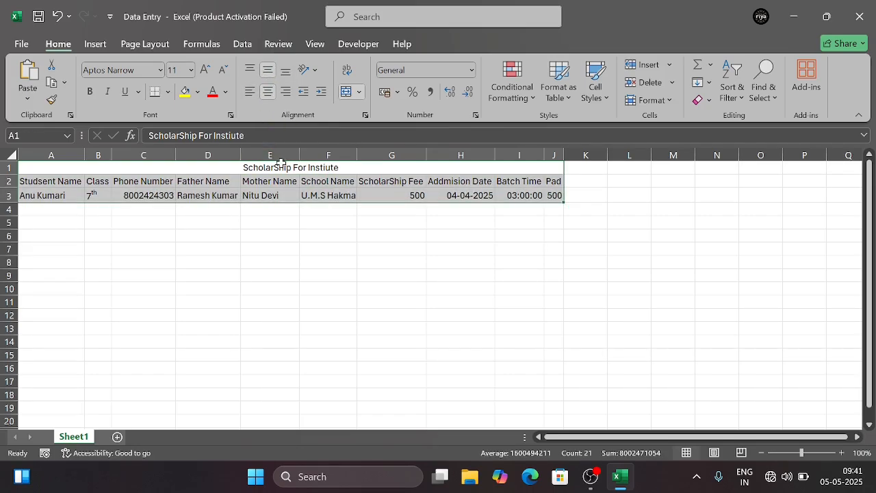
pyautogui.click(139, 236)
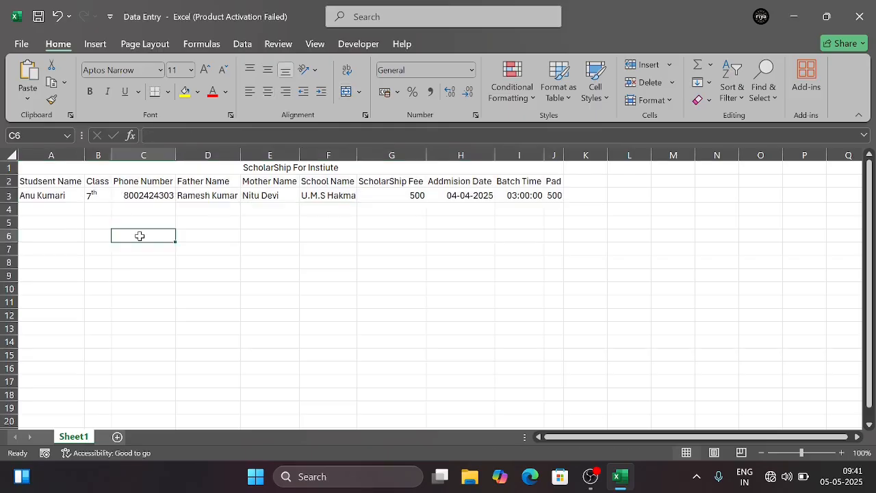
pyautogui.click(78, 171)
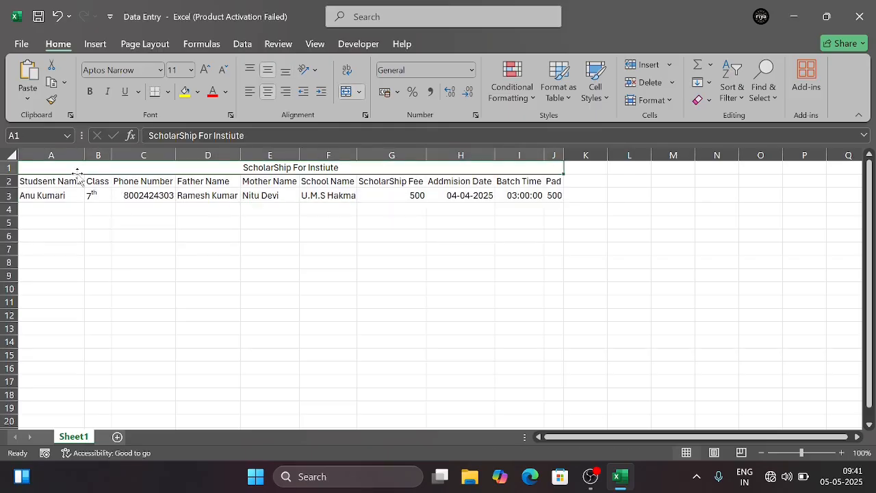
pyautogui.click(183, 299)
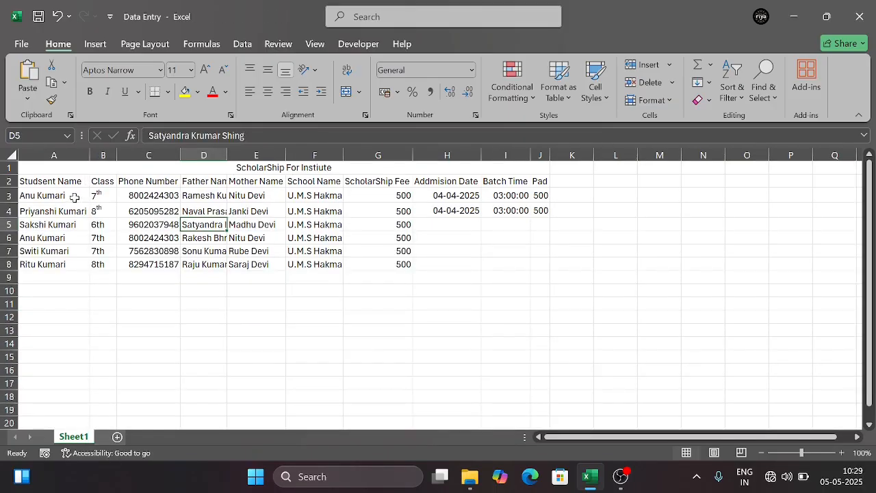
# Fill the admission date 04-04-2025 down from cell H4 through H8
pyautogui.click(74, 197)
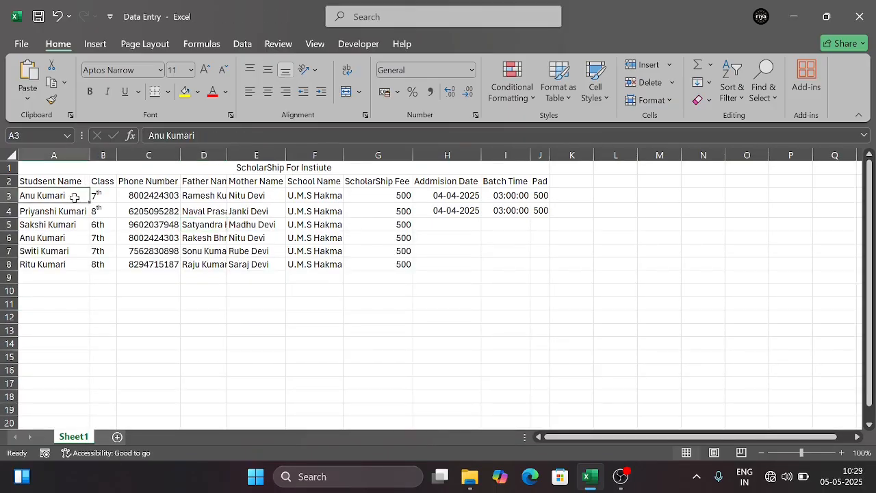
pyautogui.click(160, 168)
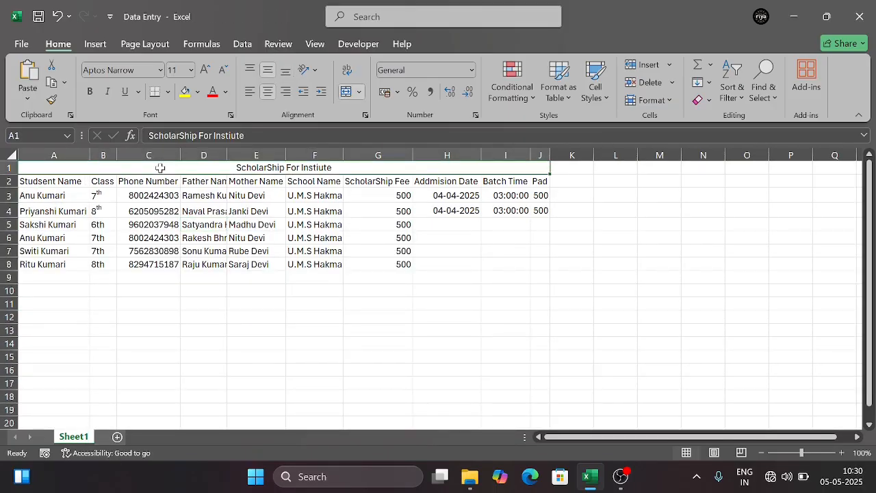
pyautogui.click(441, 213)
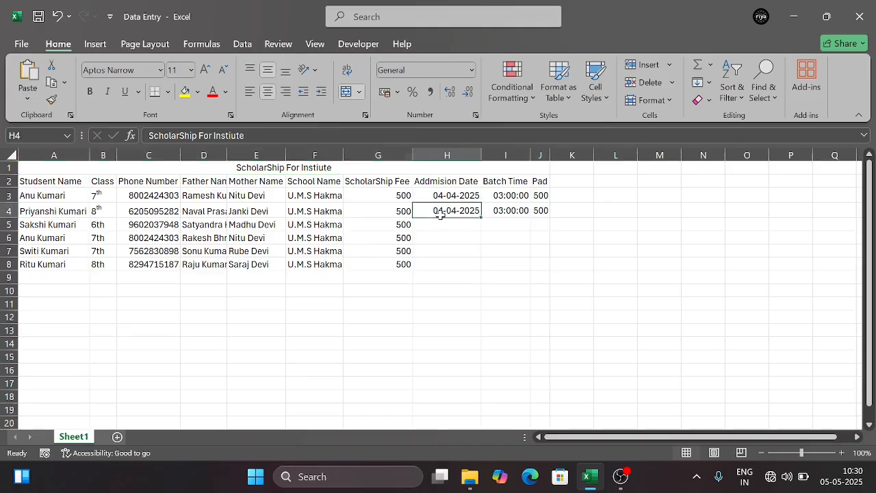
pyautogui.moveTo(440, 215); pyautogui.dragTo(440, 264)
pyautogui.hotkey('ctrl', 'd')
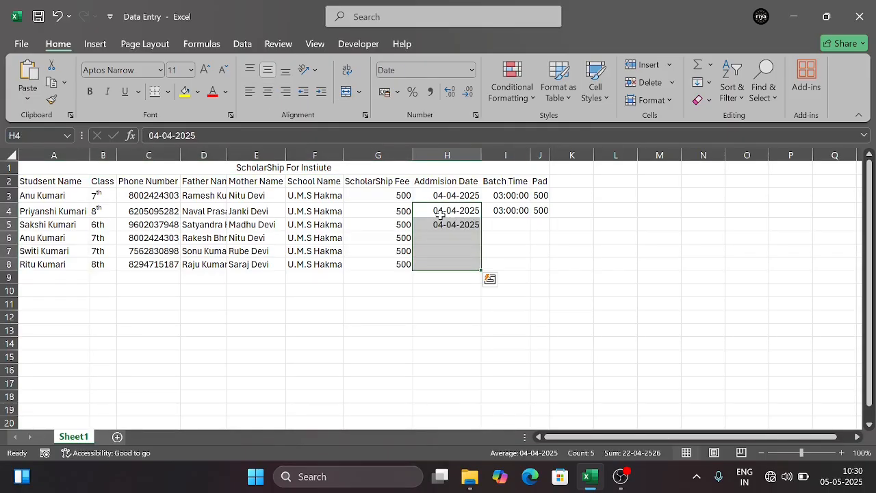
# Fill the batch time 03:00:00 down from cell I4 through I8
pyautogui.click(498, 215)
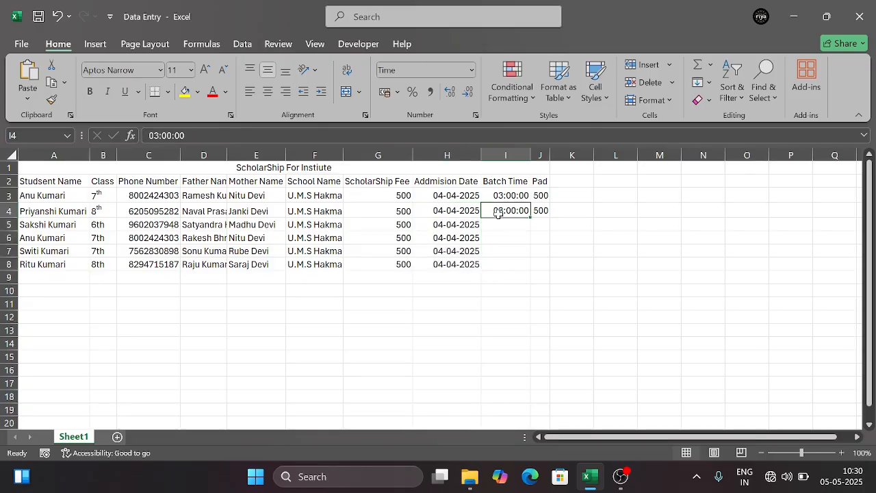
pyautogui.hotkey('shift', 'Down')
pyautogui.hotkey('shift', 'Down')
pyautogui.hotkey('shift', 'Down')
pyautogui.hotkey('shift', 'Down')
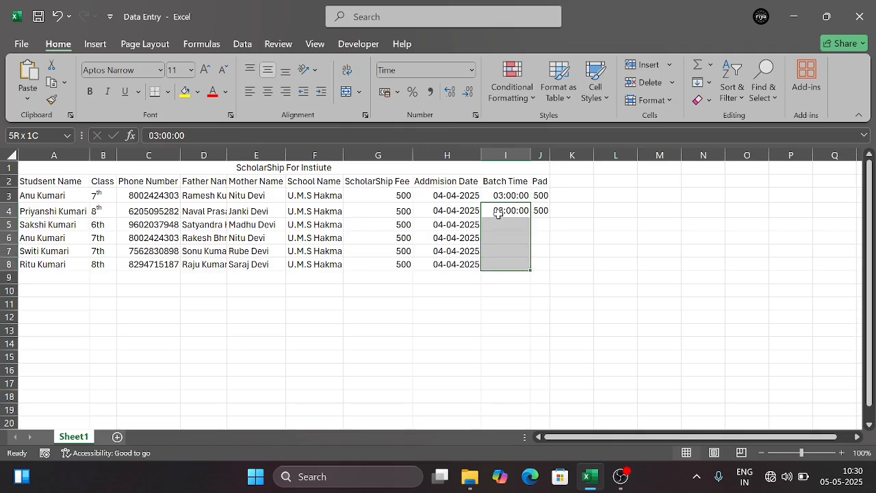
pyautogui.hotkey('ctrl', 'd')
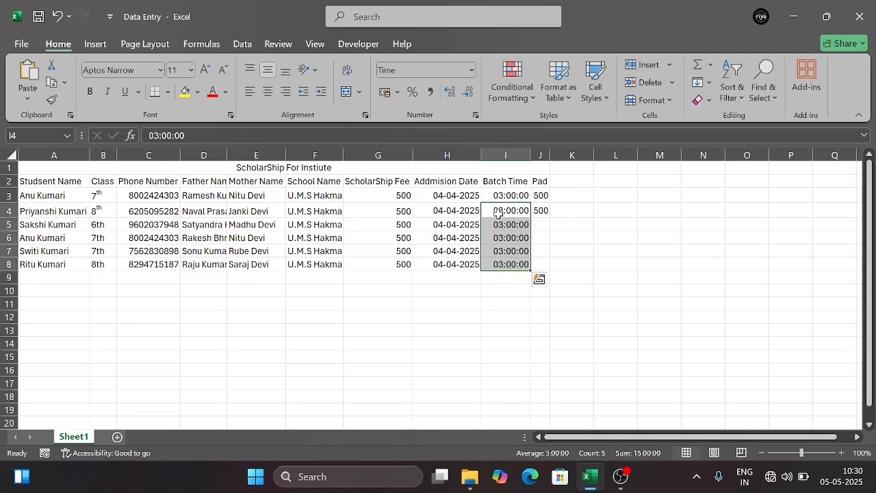
# Fill the Pad value 500 down from cell J4 through J8
pyautogui.press('Right')
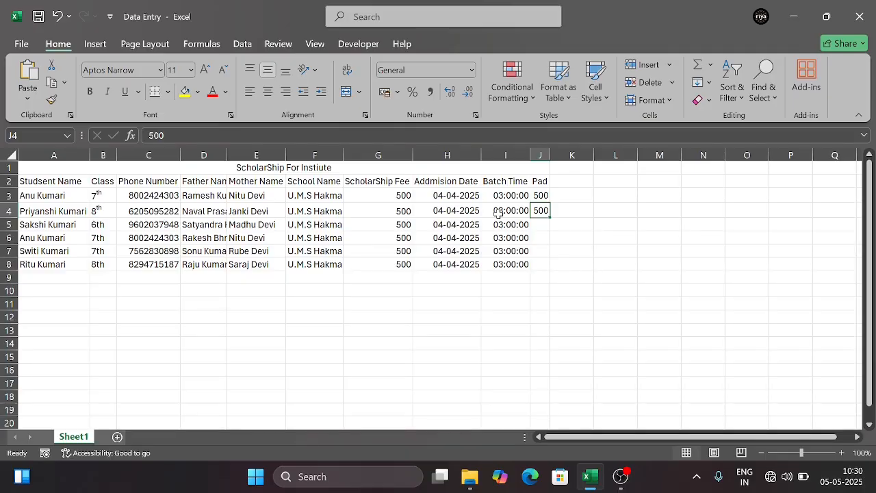
pyautogui.hotkey('shift', 'Down')
pyautogui.hotkey('shift', 'Down')
pyautogui.hotkey('shift', 'Down')
pyautogui.hotkey('shift', 'Down')
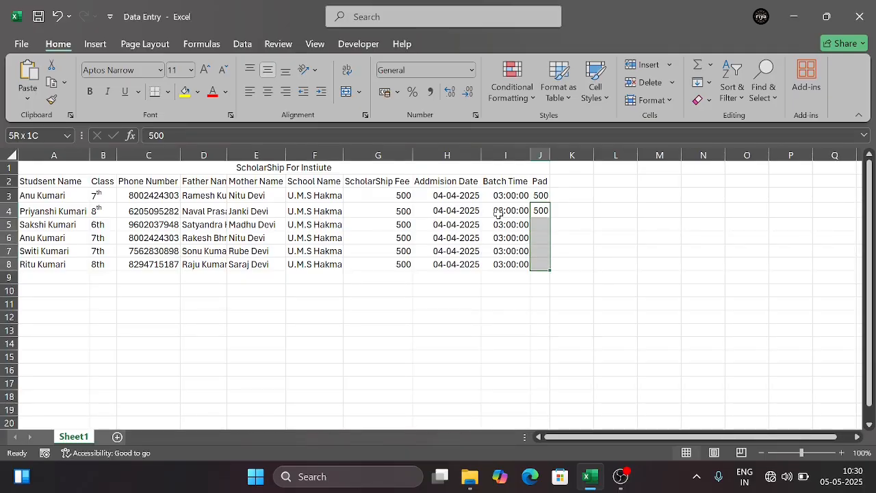
pyautogui.hotkey('ctrl', 'd')
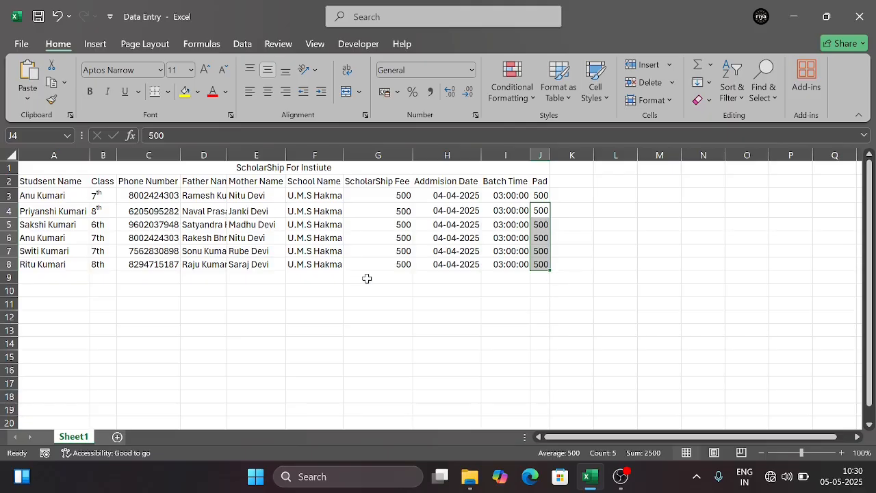
pyautogui.click(418, 292)
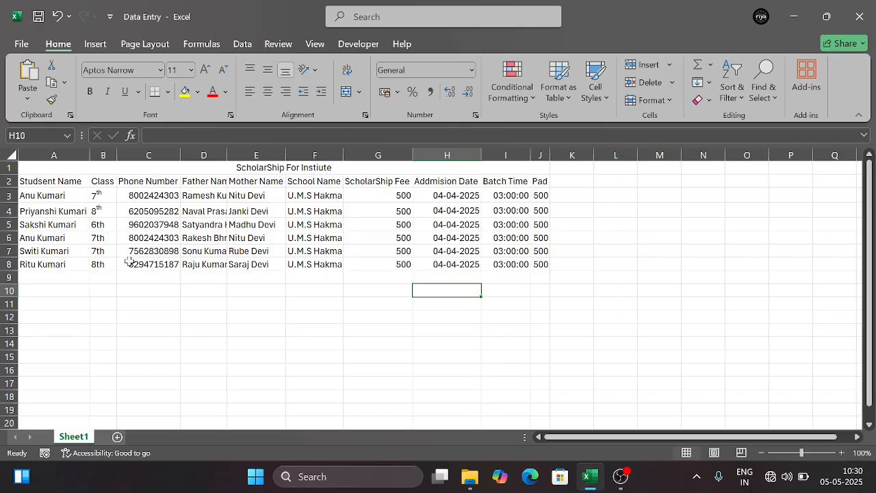
# Format the "th" of the class values in cells B5 to B7 as superscript
pyautogui.doubleClick(100, 226)
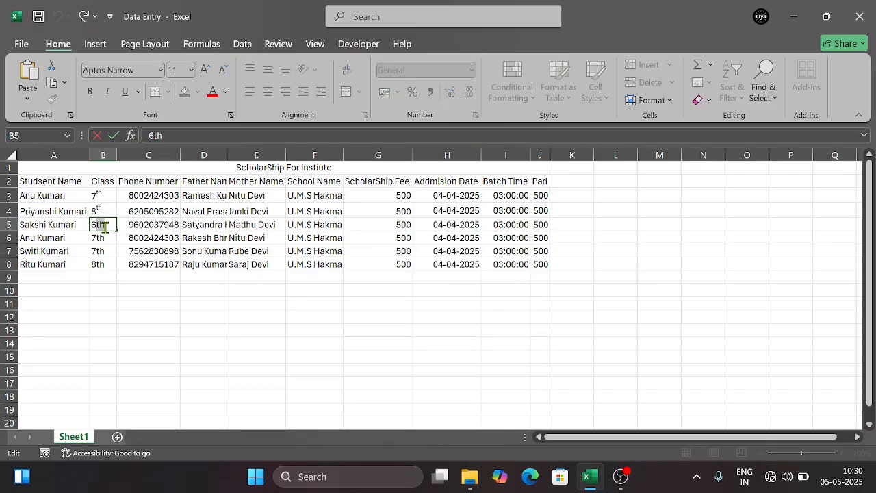
pyautogui.click(229, 115)
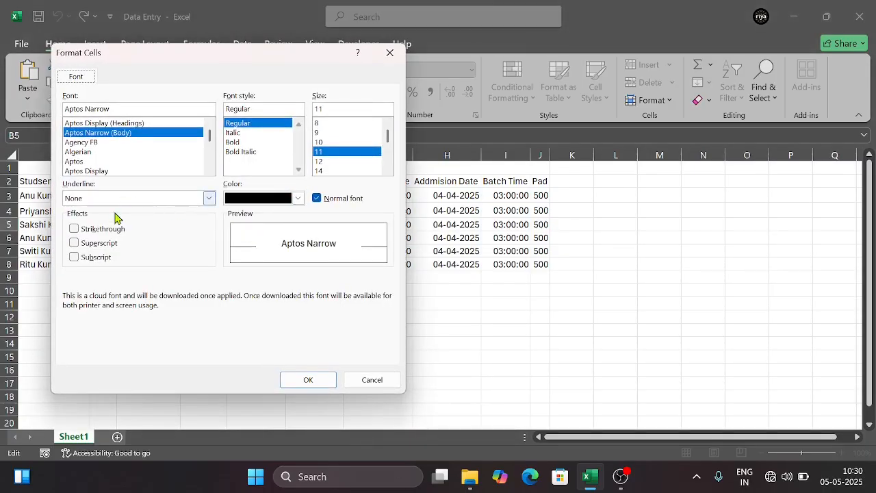
pyautogui.click(91, 245)
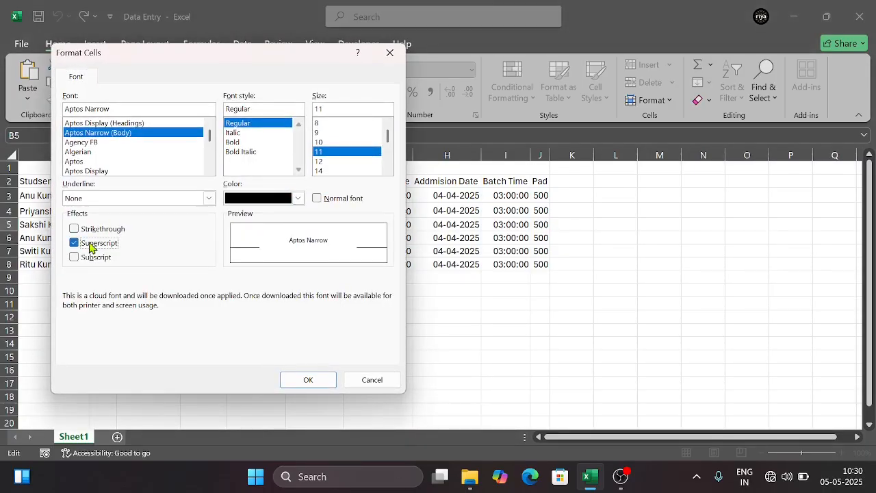
pyautogui.click(308, 379)
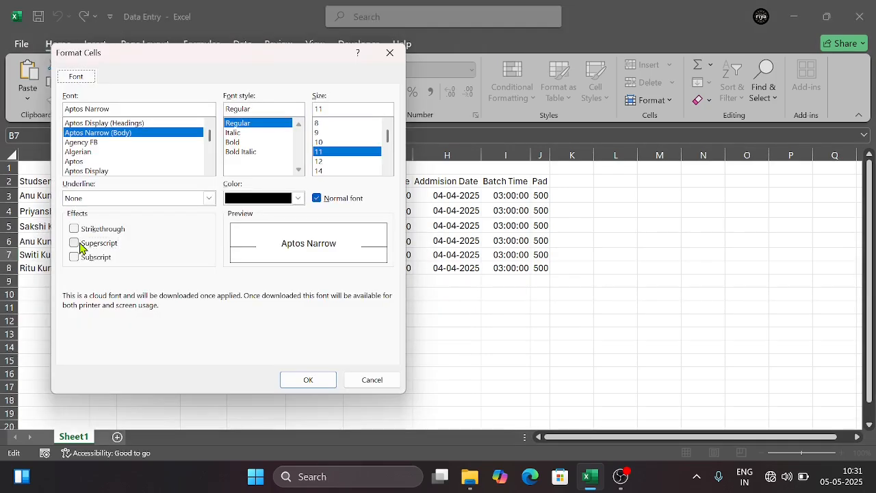
pyautogui.click(78, 244)
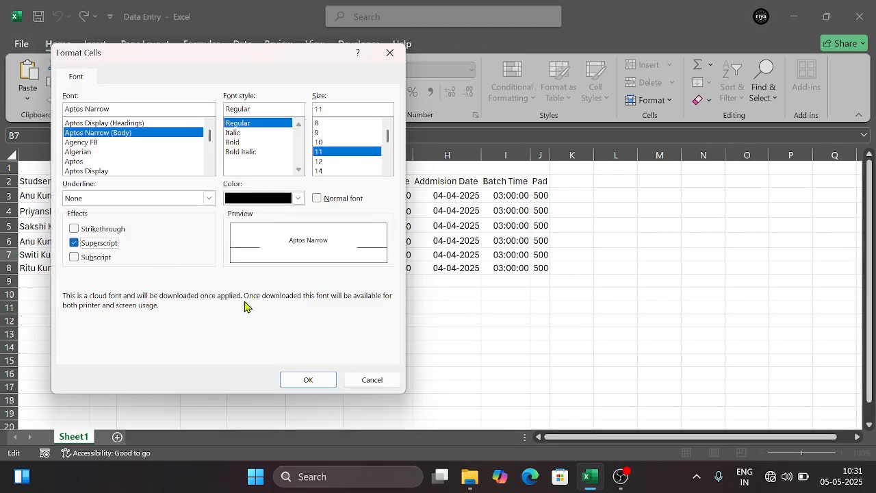
pyautogui.click(298, 380)
# Format the "th" of 8th in cell B8 as superscript
pyautogui.doubleClick(110, 270)
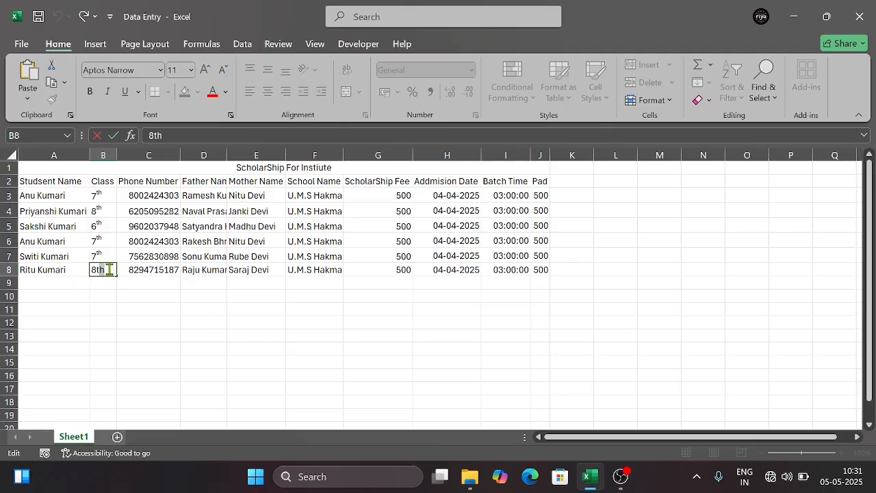
pyautogui.click(233, 118)
pyautogui.click(114, 245)
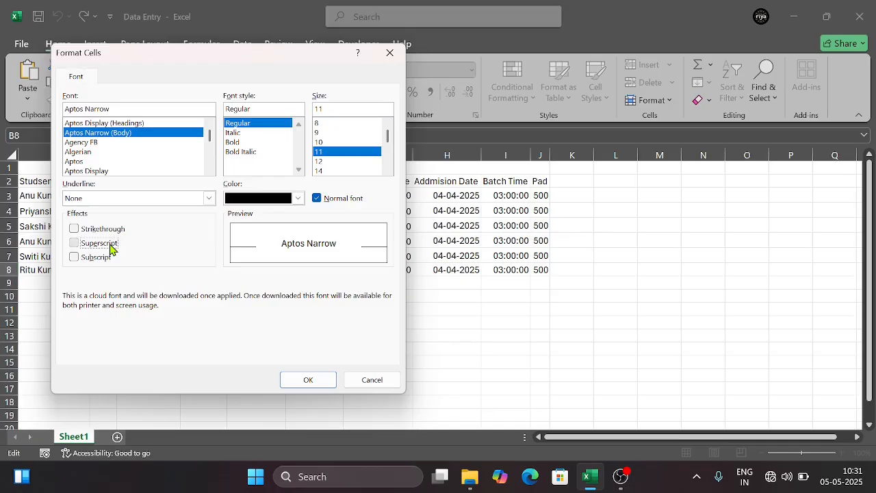
pyautogui.click(289, 379)
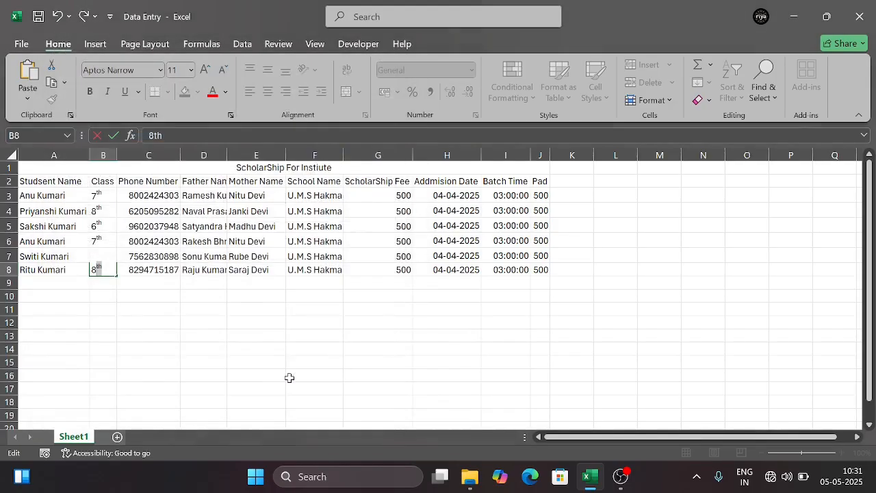
pyautogui.click(141, 334)
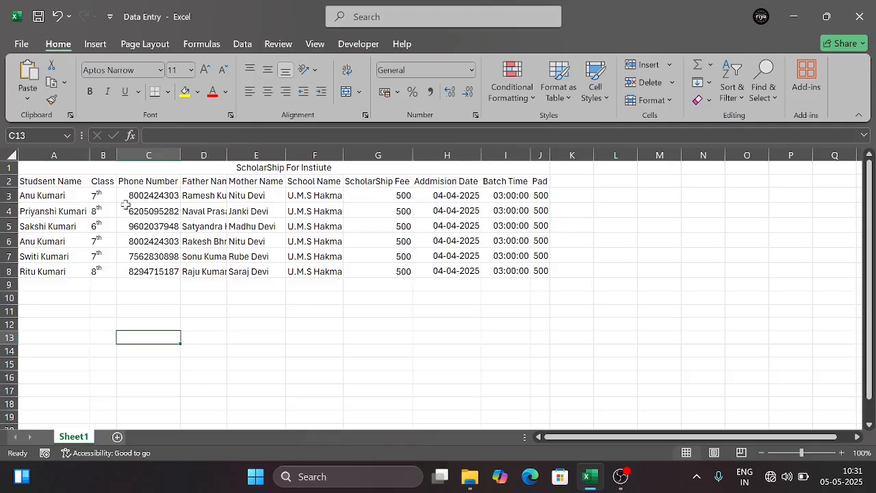
# Fit columns D through G to their contents so the fathers' full names show
pyautogui.click(78, 169)
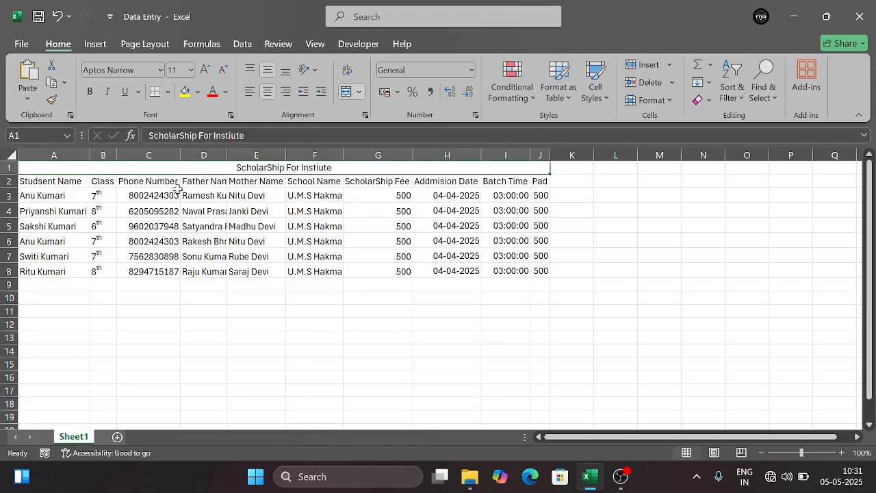
pyautogui.click(230, 237)
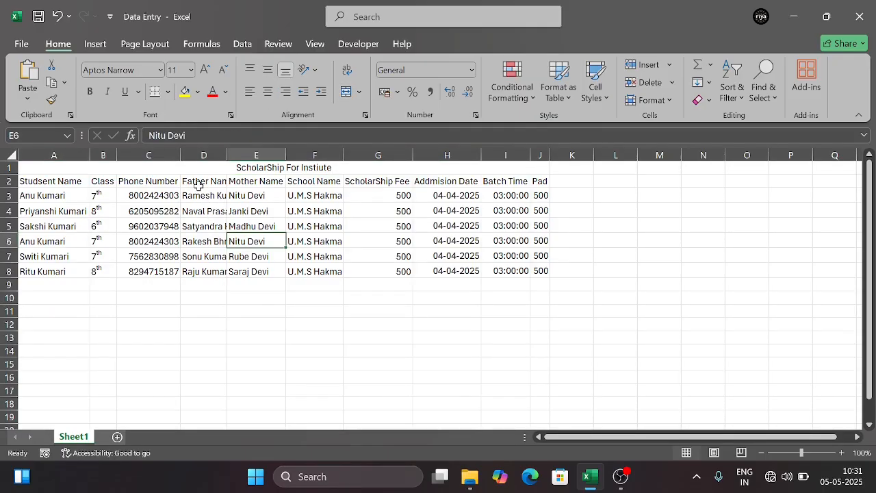
pyautogui.doubleClick(227, 155)
pyautogui.click(229, 154)
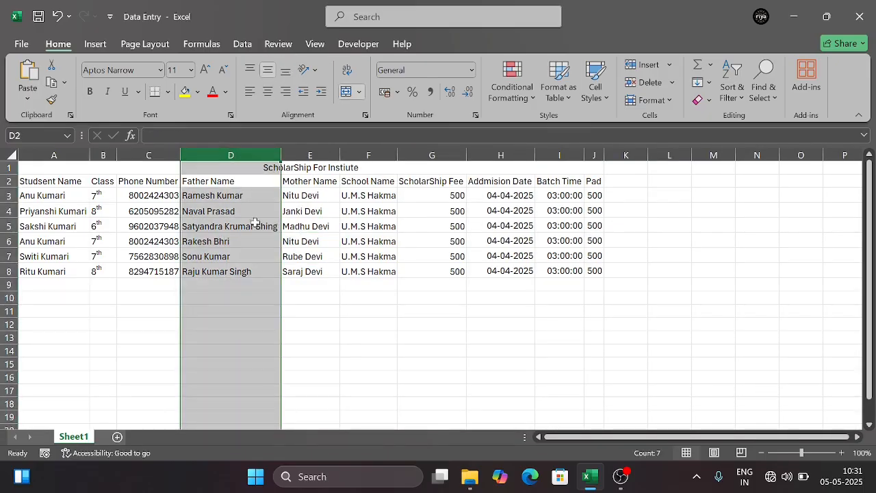
pyautogui.doubleClick(341, 159)
pyautogui.doubleClick(341, 157)
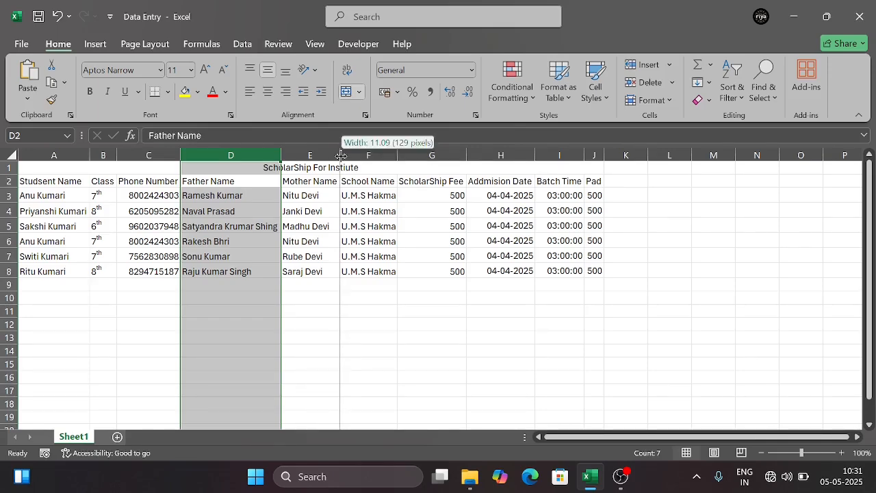
pyautogui.doubleClick(397, 157)
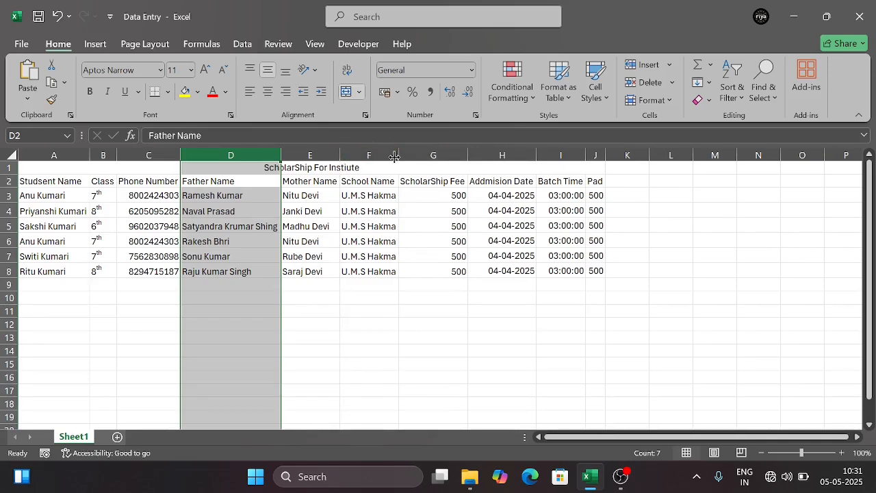
pyautogui.doubleClick(468, 157)
pyautogui.doubleClick(86, 152)
# Apply All Borders to the whole table, from the title in row 1 through row 8, columns A to J
pyautogui.click(23, 170)
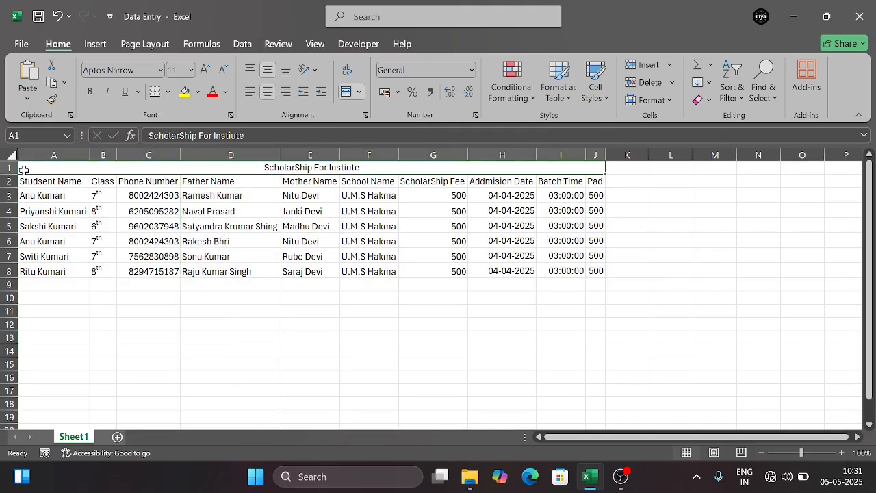
pyautogui.hotkey('shift', 'Down')
pyautogui.hotkey('shift', 'Down')
pyautogui.hotkey('shift', 'Down')
pyautogui.hotkey('shift', 'Down')
pyautogui.hotkey('shift', 'Down')
pyautogui.hotkey('shift', 'Down')
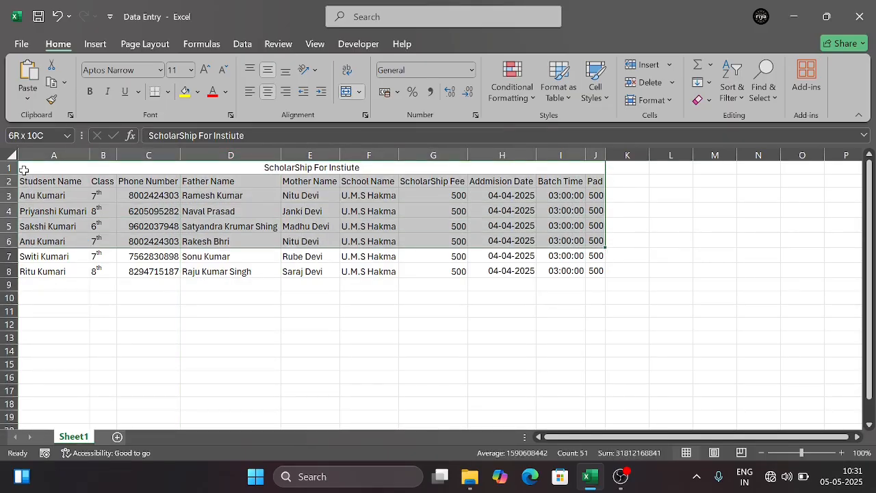
pyautogui.hotkey('shift', 'Down')
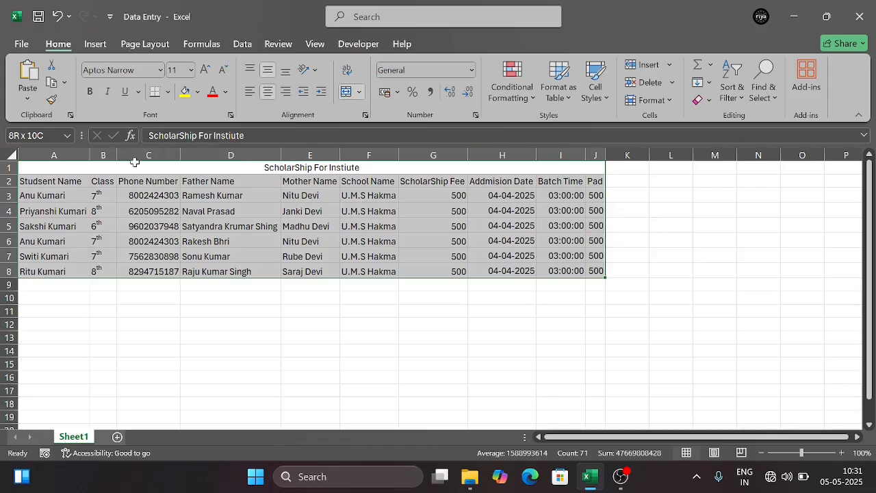
pyautogui.click(166, 93)
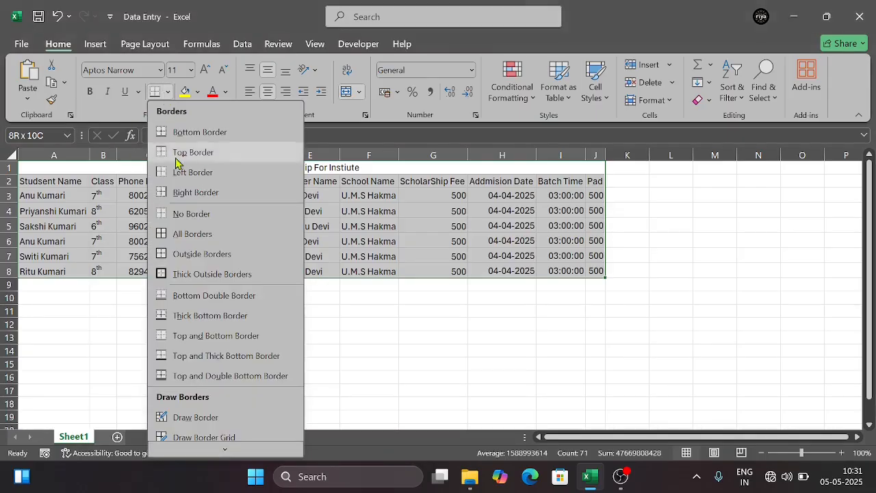
pyautogui.click(191, 236)
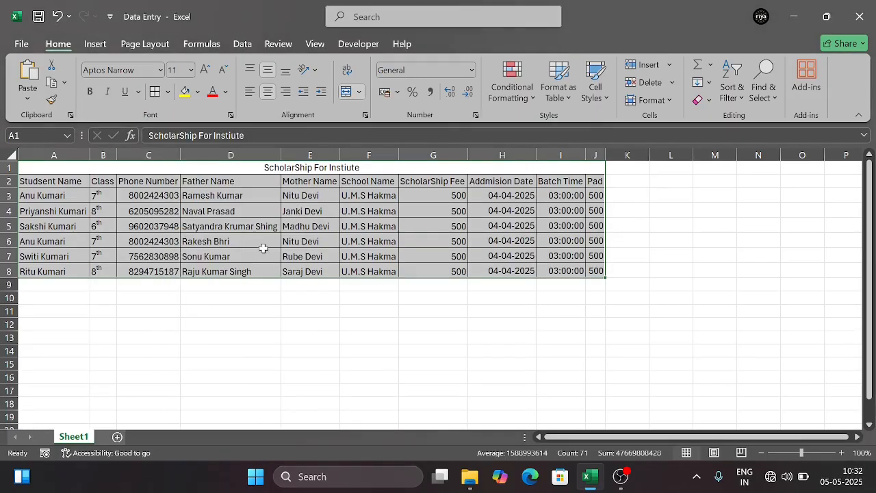
# Center the contents of the whole table horizontally, from the title in row 1 through row 8, columns A to J
pyautogui.click(264, 250)
pyautogui.click(122, 166)
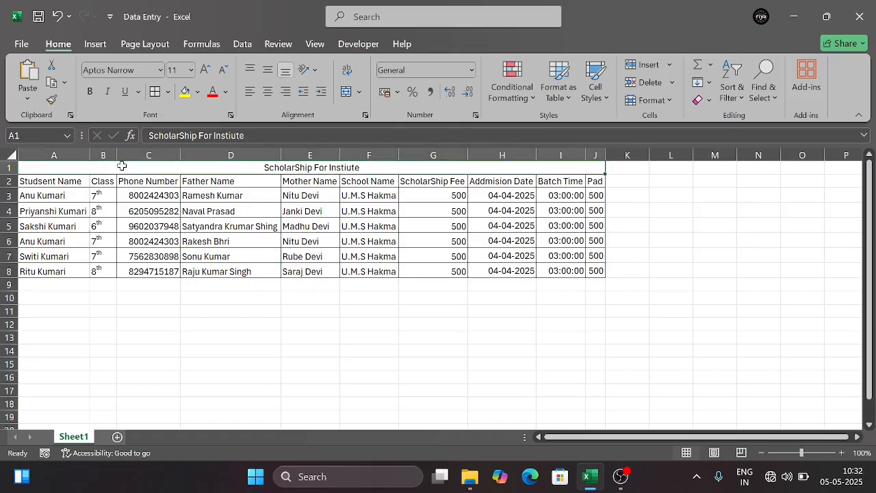
pyautogui.hotkey('shift', 'Down')
pyautogui.hotkey('shift', 'Down')
pyautogui.hotkey('shift', 'Down')
pyautogui.hotkey('shift', 'Down')
pyautogui.hotkey('shift', 'Down')
pyautogui.hotkey('shift', 'Down')
pyautogui.hotkey('shift', 'Down')
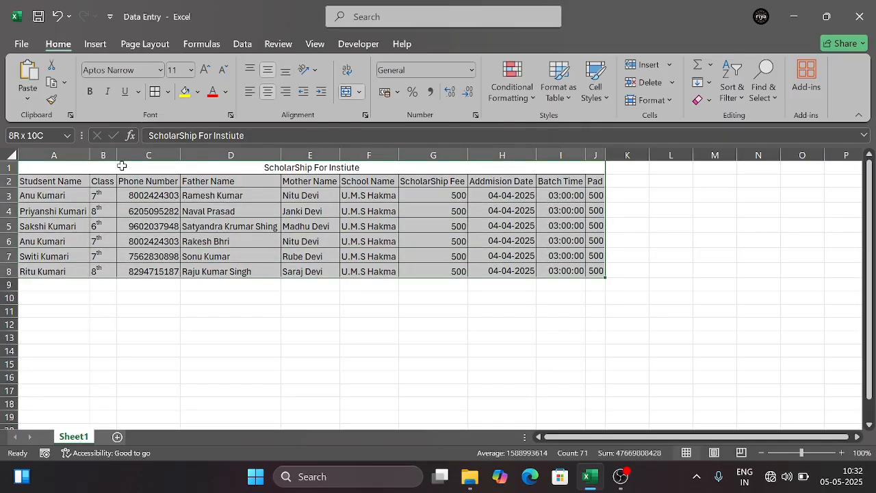
pyautogui.click(269, 94)
pyautogui.click(269, 94)
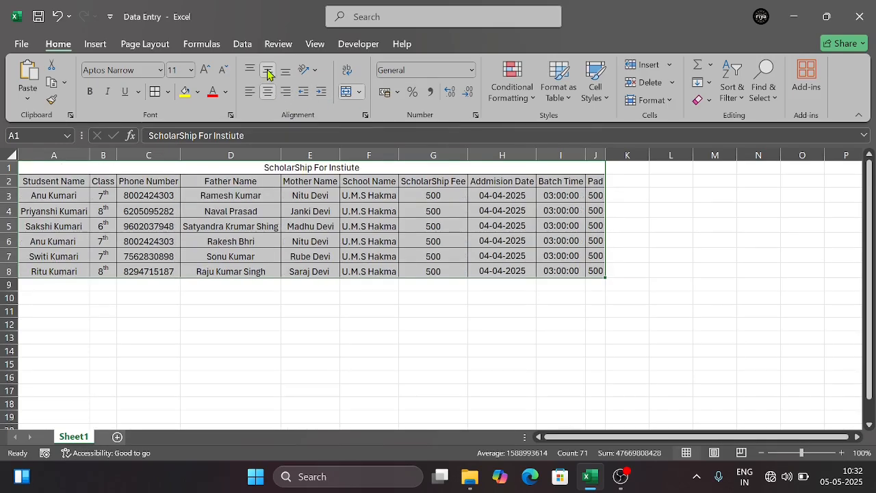
pyautogui.click(296, 314)
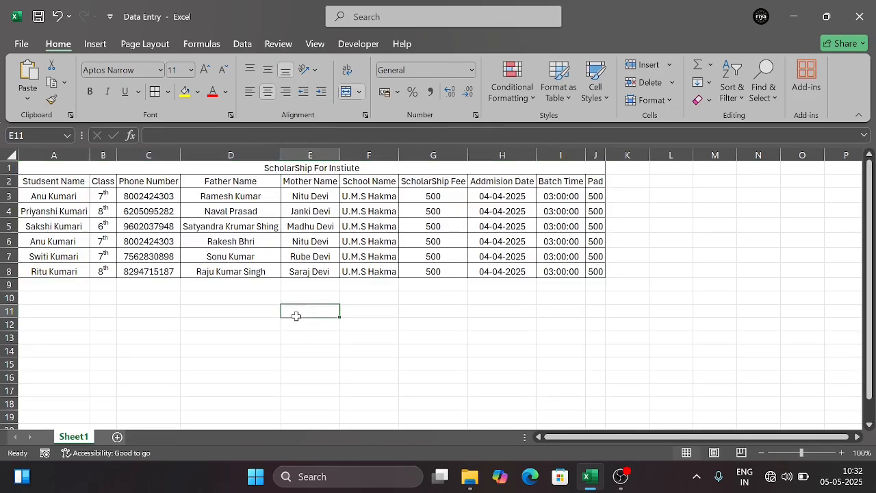
pyautogui.click(51, 183)
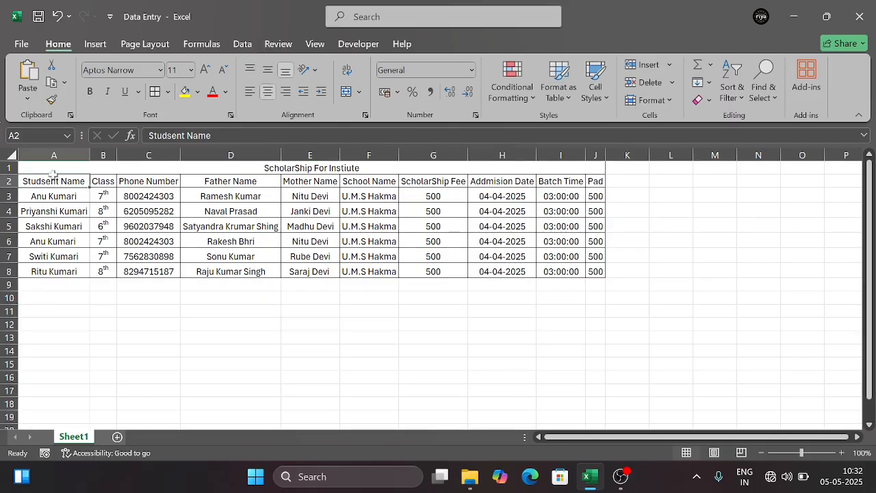
pyautogui.click(53, 170)
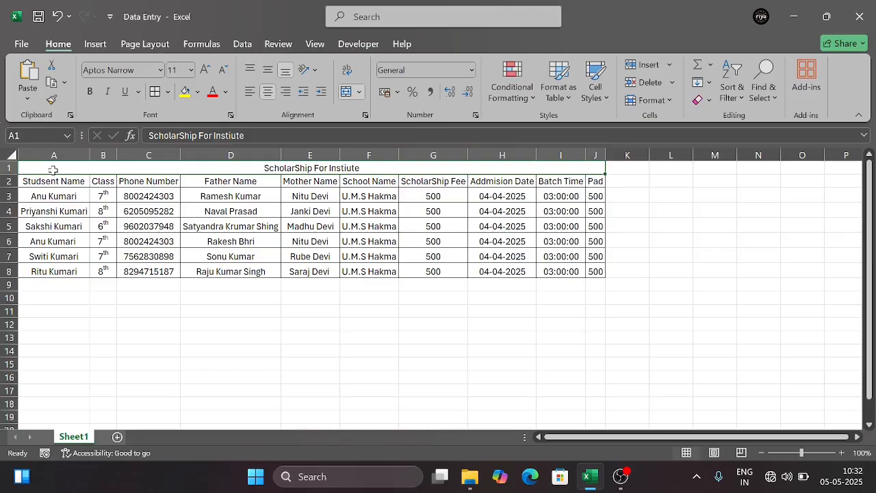
pyautogui.hotkey('shift', 'Down')
pyautogui.hotkey('shift', 'Down')
pyautogui.hotkey('shift', 'Down')
pyautogui.hotkey('shift', 'Down')
pyautogui.hotkey('shift', 'Down')
pyautogui.hotkey('shift', 'Down')
pyautogui.hotkey('shift', 'Down')
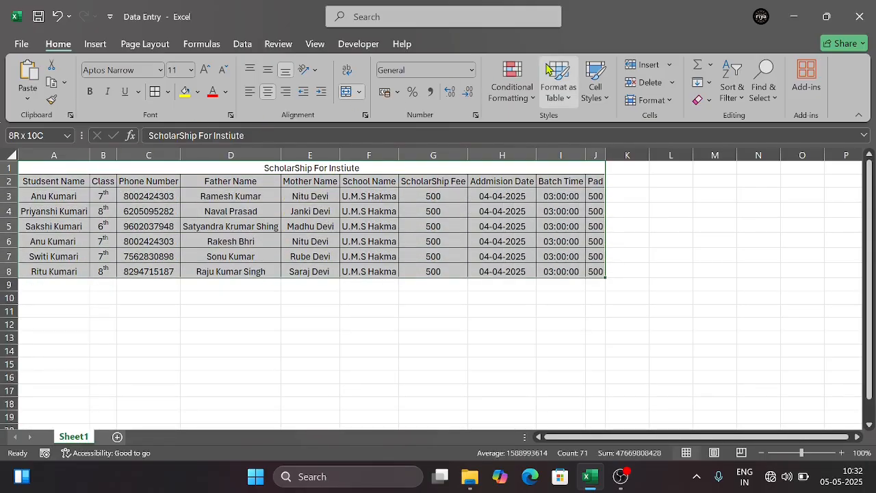
pyautogui.click(536, 101)
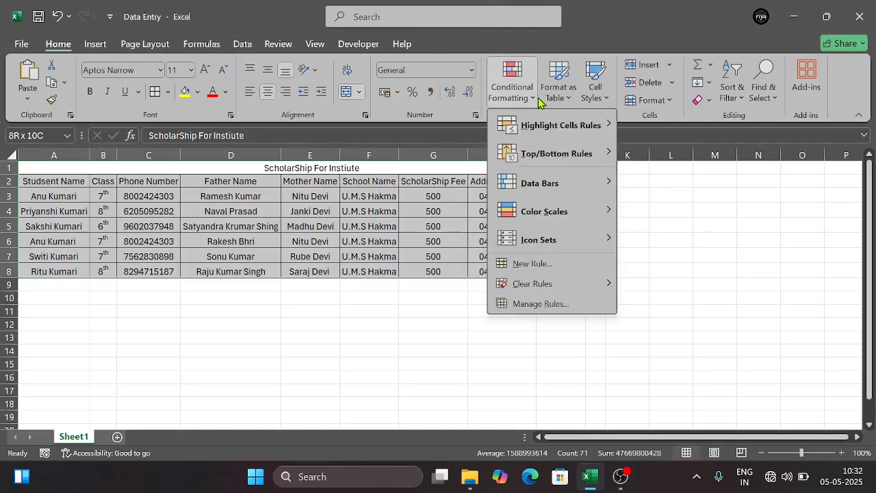
pyautogui.click(552, 103)
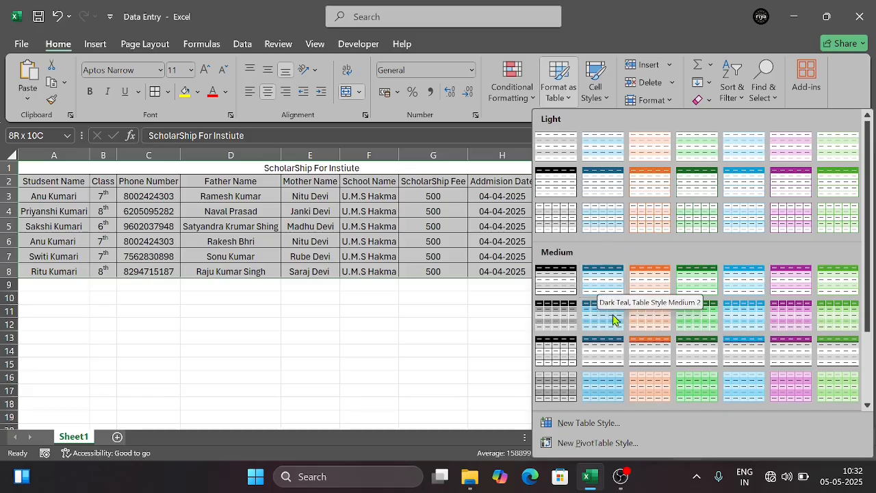
pyautogui.moveTo(868, 300)
pyautogui.mouseDown()
pyautogui.moveTo(868, 368)
pyautogui.moveTo(870, 291)
pyautogui.mouseUp()
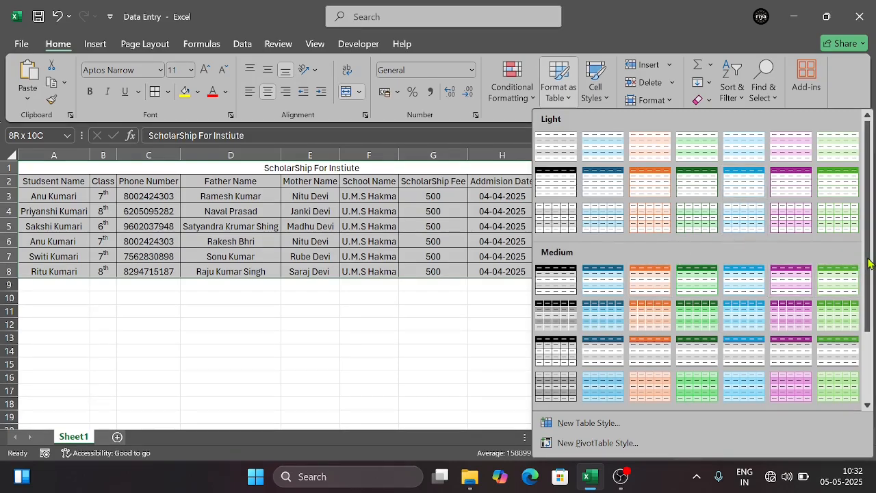
pyautogui.moveTo(868, 263); pyautogui.dragTo(868, 332)
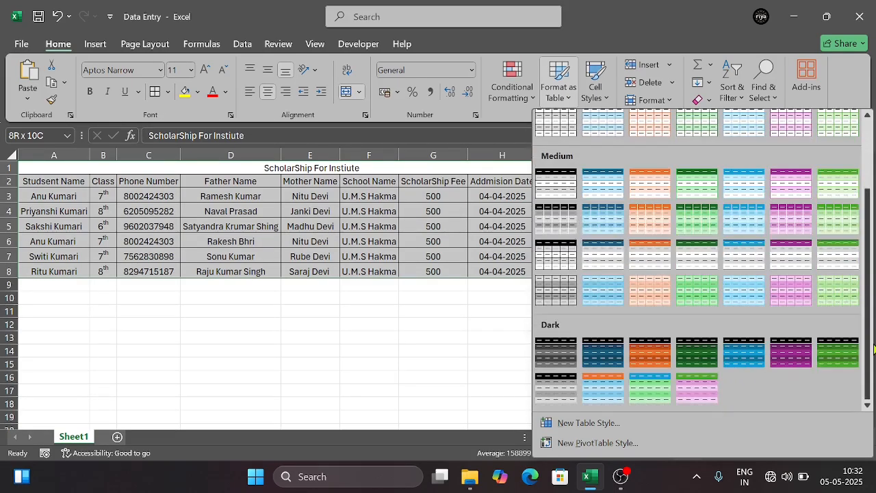
pyautogui.click(655, 349)
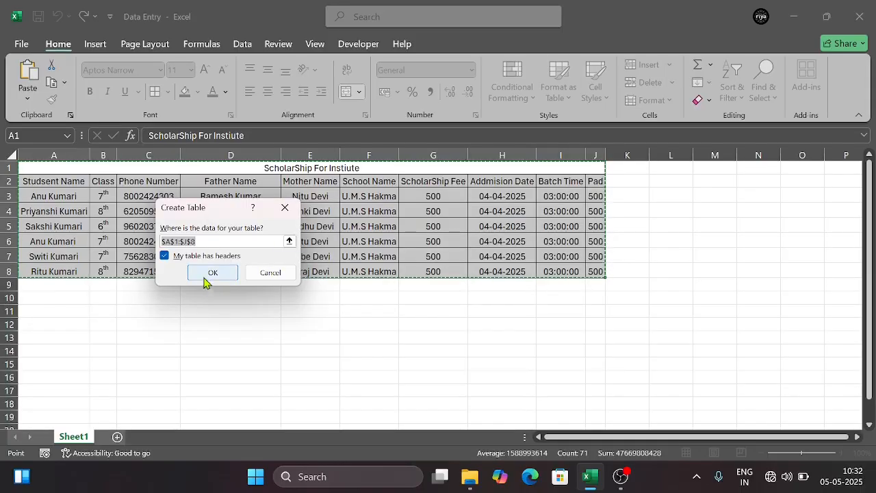
pyautogui.click(284, 208)
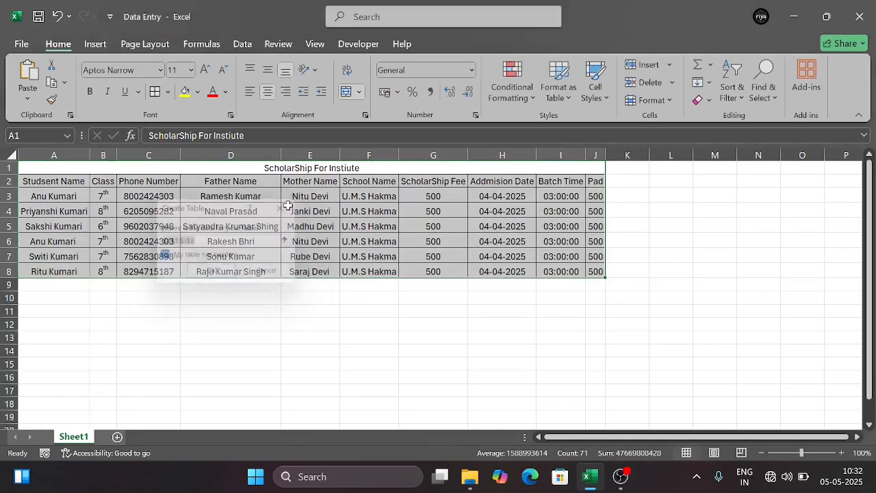
# Format A2:J8 as a table with headers, using the dark green style from the Dark group
pyautogui.click(59, 182)
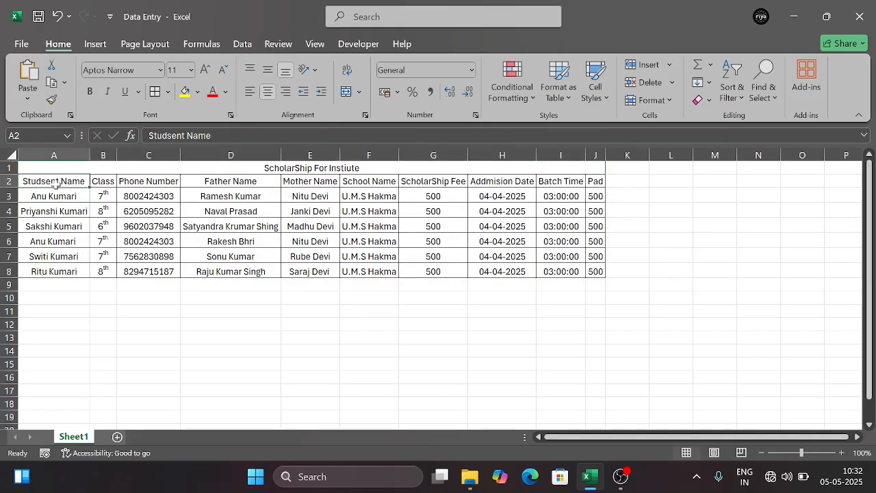
pyautogui.hotkey('shift', 'Right')
pyautogui.hotkey('shift', 'Right')
pyautogui.hotkey('shift', 'Right')
pyautogui.hotkey('shift', 'Right')
pyautogui.hotkey('shift', 'Right')
pyautogui.hotkey('shift', 'Right')
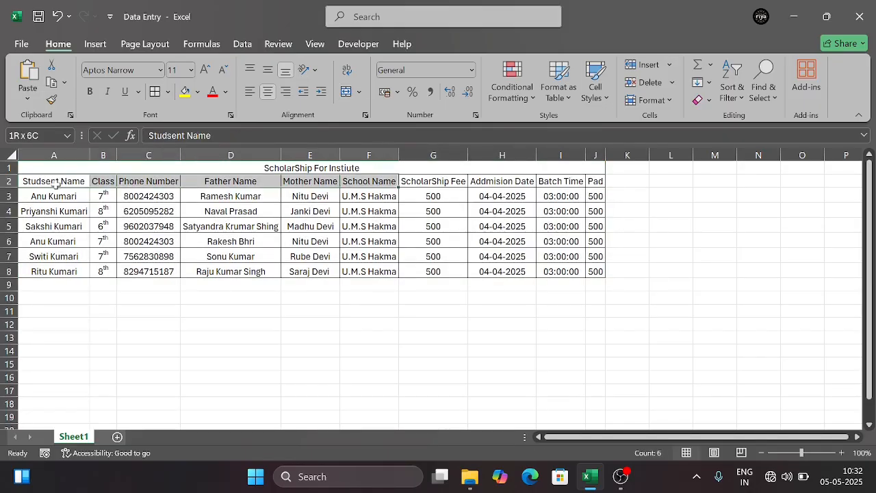
pyautogui.hotkey('shift', 'Right')
pyautogui.hotkey('shift', 'Right')
pyautogui.hotkey('shift', 'Right')
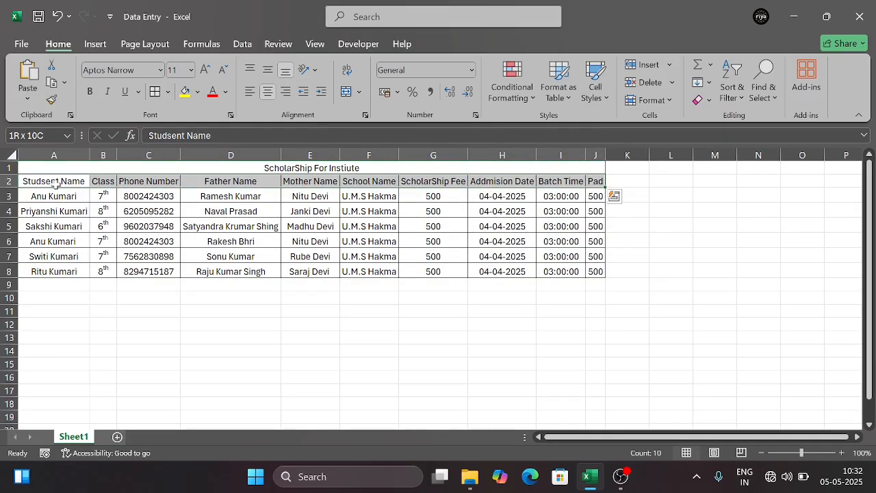
pyautogui.hotkey('shift', 'Down')
pyautogui.hotkey('shift', 'Down')
pyautogui.hotkey('shift', 'Down')
pyautogui.hotkey('shift', 'Down')
pyautogui.hotkey('shift', 'Down')
pyautogui.hotkey('shift', 'Down')
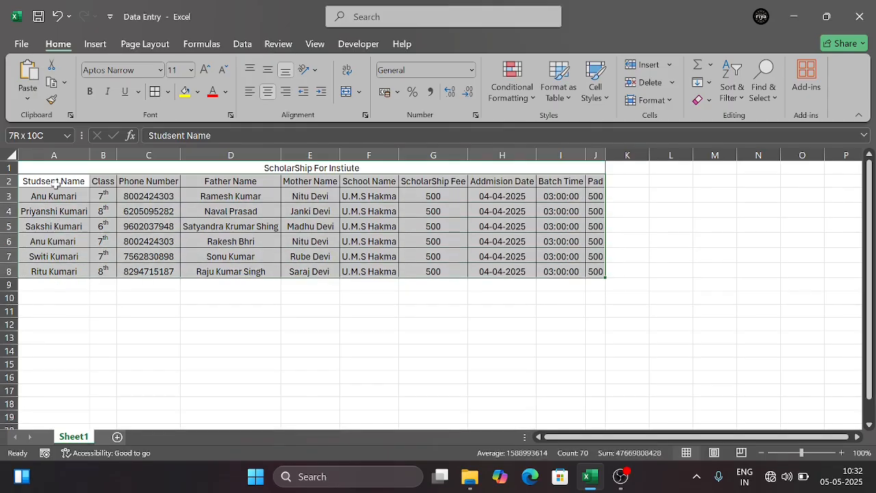
pyautogui.click(567, 103)
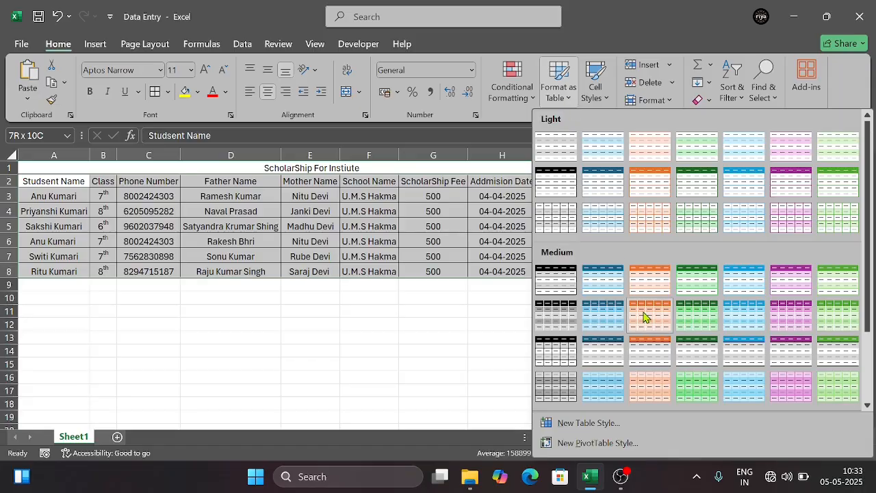
pyautogui.scroll(-3, 869, 231)
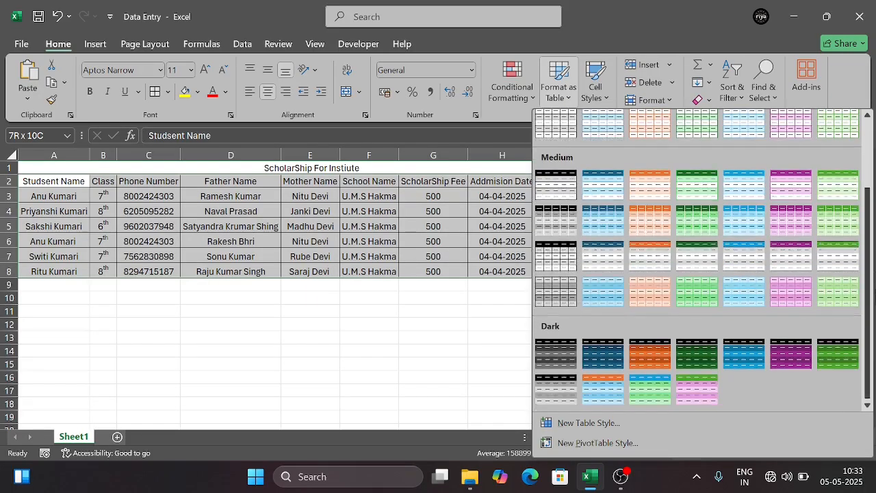
pyautogui.click(698, 359)
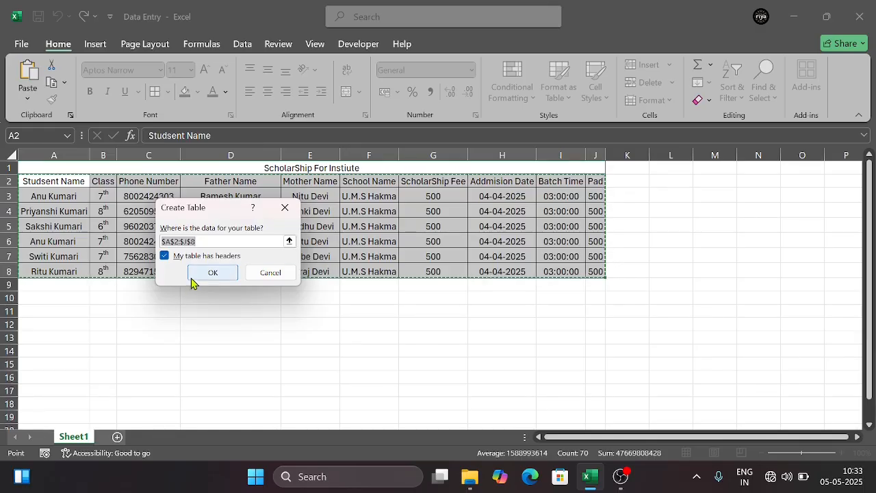
pyautogui.click(214, 274)
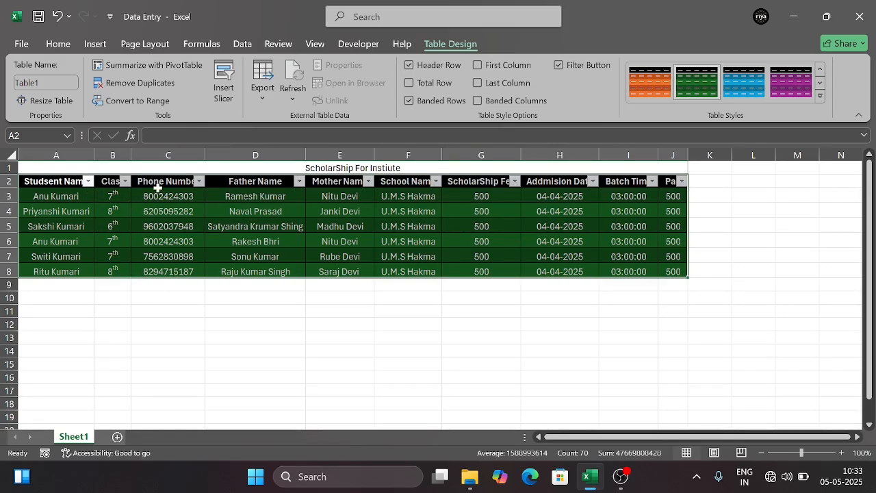
# Try the table without its header row and with a total row, restoring each option
pyautogui.click(409, 66)
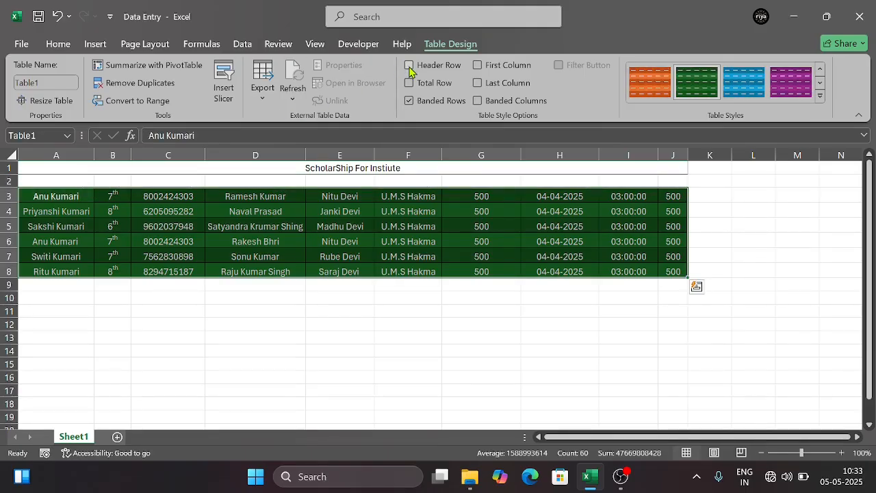
pyautogui.click(410, 67)
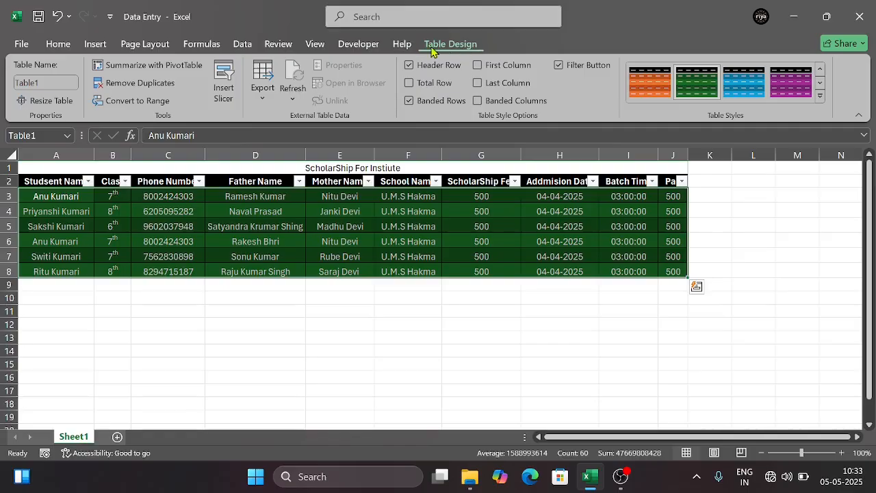
pyautogui.click(409, 82)
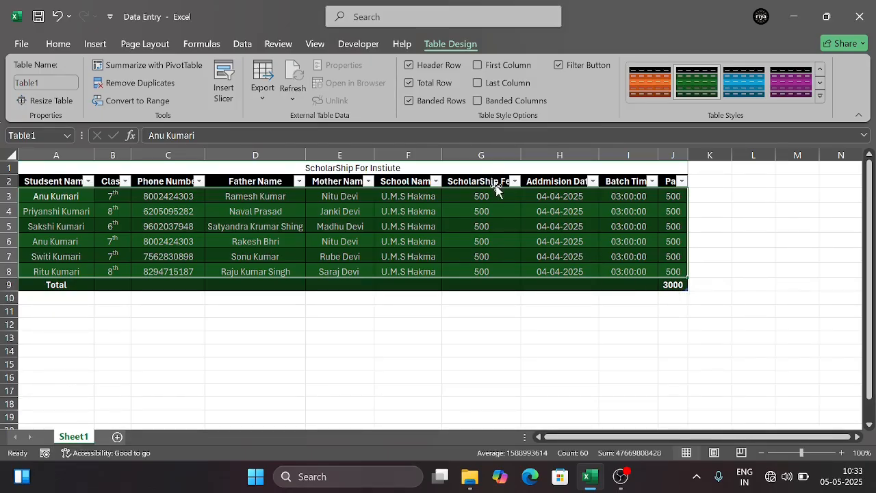
pyautogui.click(410, 83)
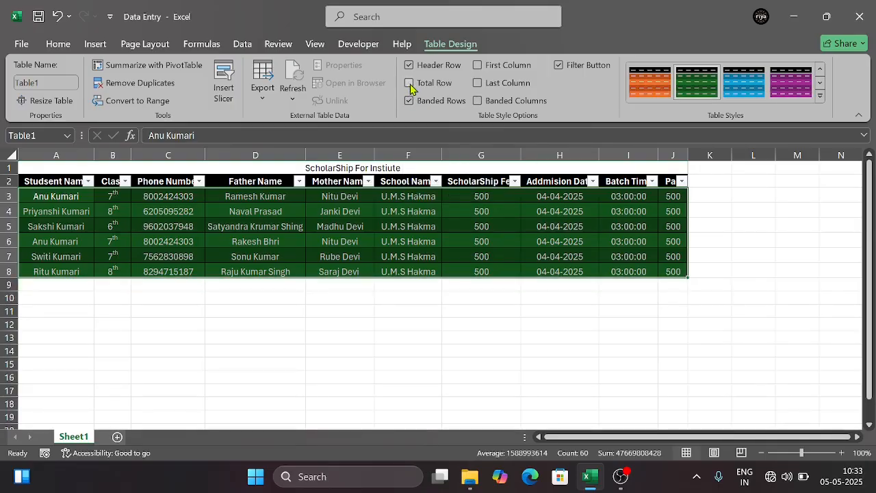
# Try the Last Column and First Column emphasis on the table, turning each off again
pyautogui.click(478, 83)
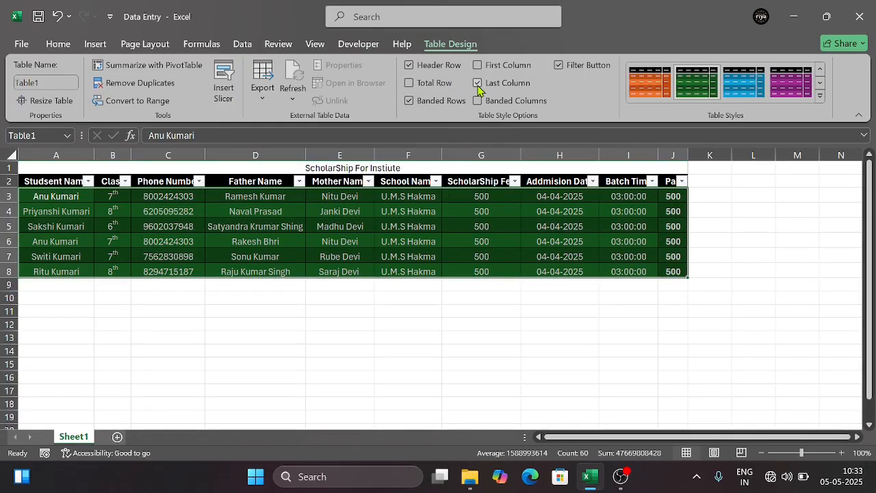
pyautogui.click(478, 83)
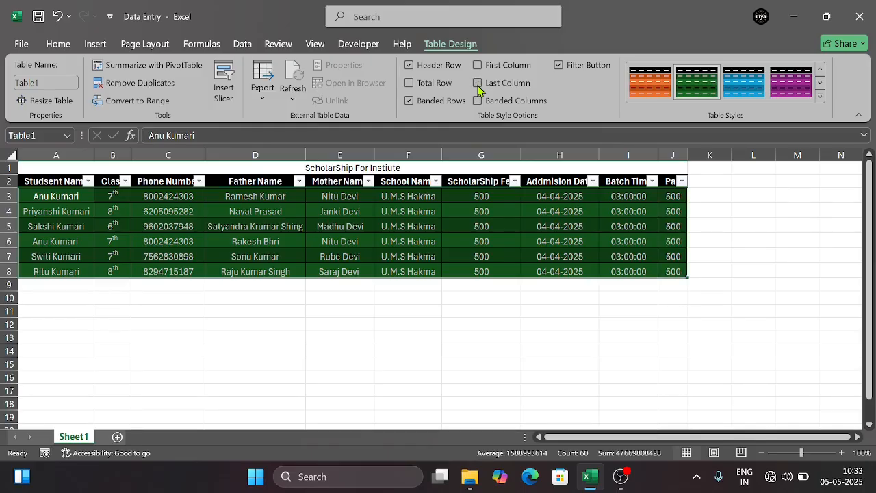
pyautogui.click(478, 84)
pyautogui.click(478, 84)
pyautogui.click(477, 83)
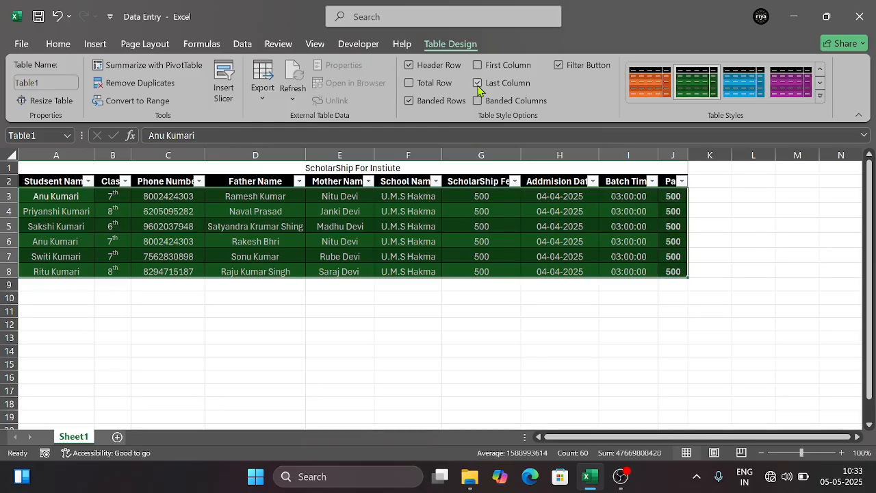
pyautogui.click(478, 83)
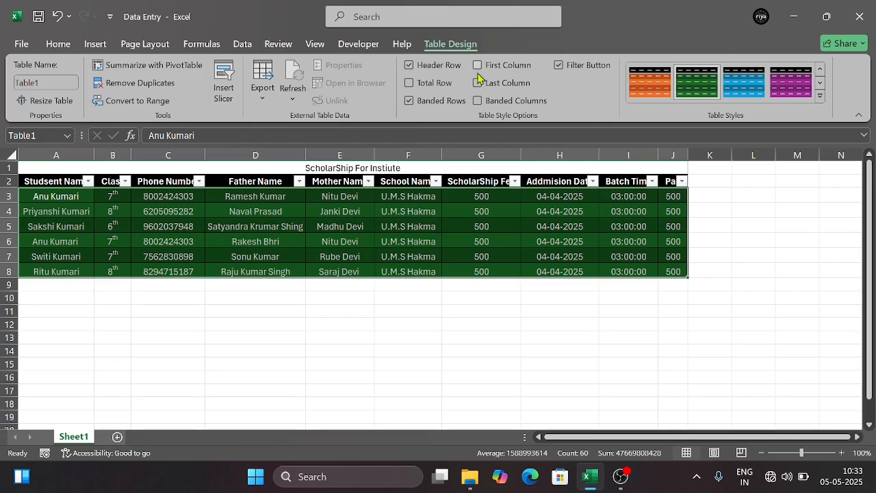
pyautogui.click(478, 66)
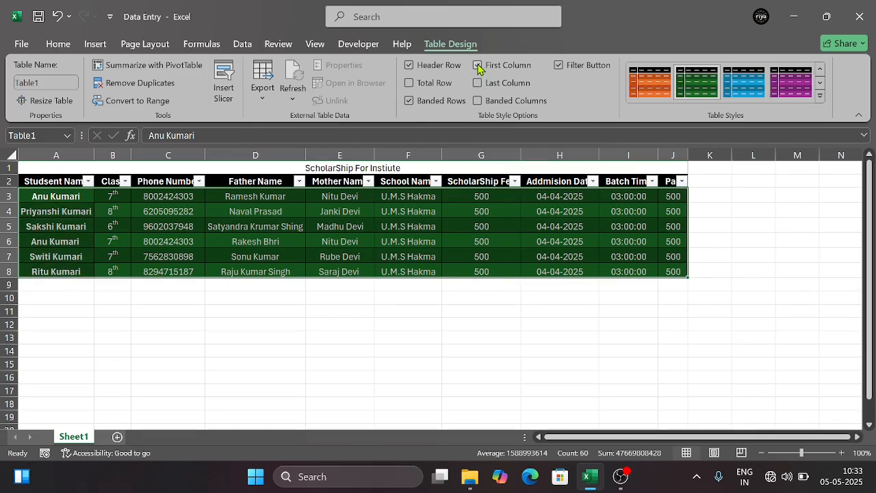
pyautogui.click(478, 65)
pyautogui.click(478, 66)
pyautogui.click(478, 66)
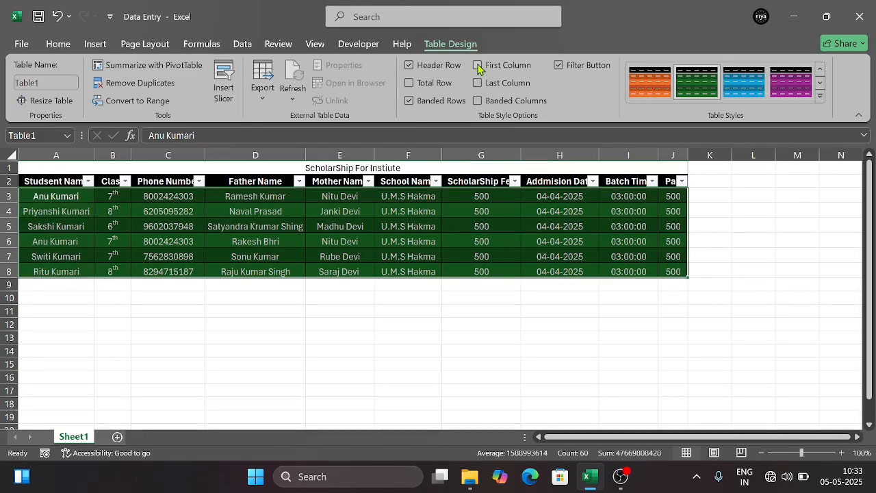
# Try the table with a total row and without filter buttons, reverting both options
pyautogui.click(410, 84)
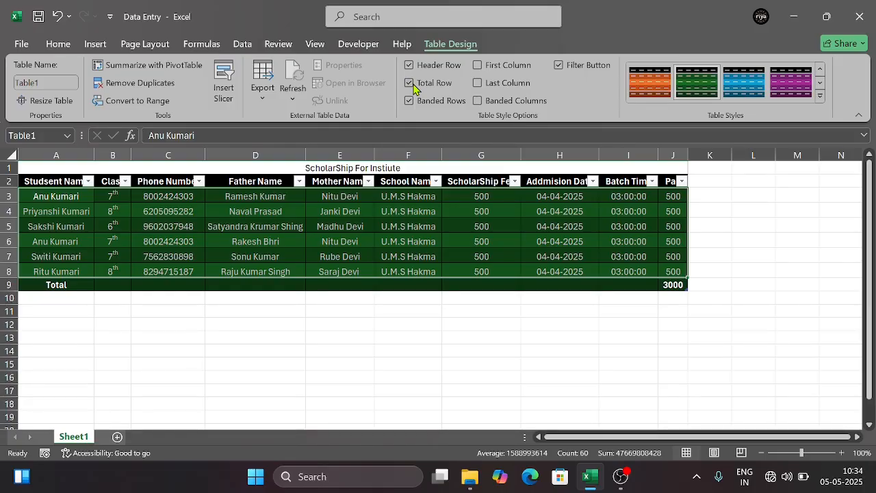
pyautogui.click(410, 84)
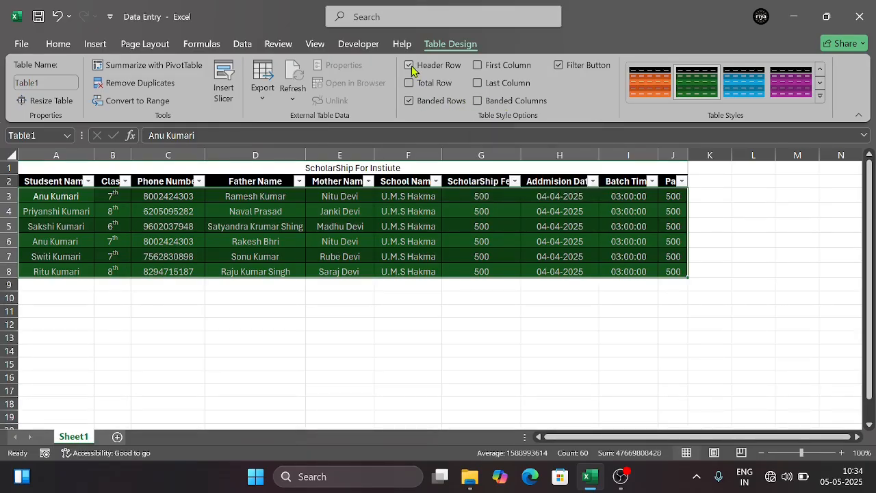
pyautogui.click(563, 72)
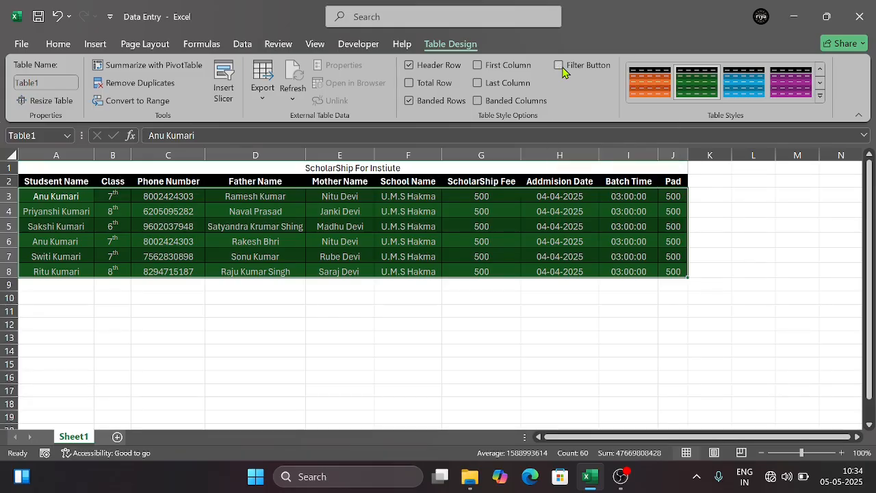
pyautogui.click(563, 71)
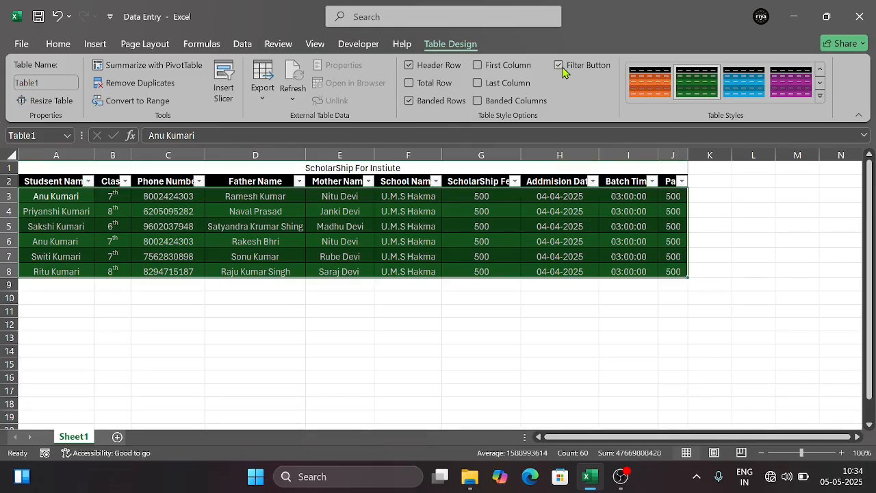
# Sort the table by the student name column from Z to A, and re-sort it from A to Z
pyautogui.click(563, 72)
pyautogui.click(563, 71)
pyautogui.click(87, 181)
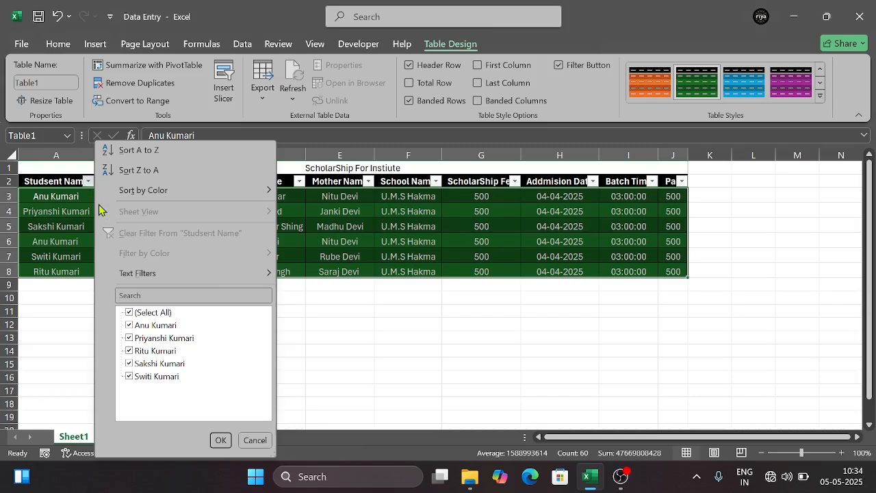
pyautogui.click(140, 171)
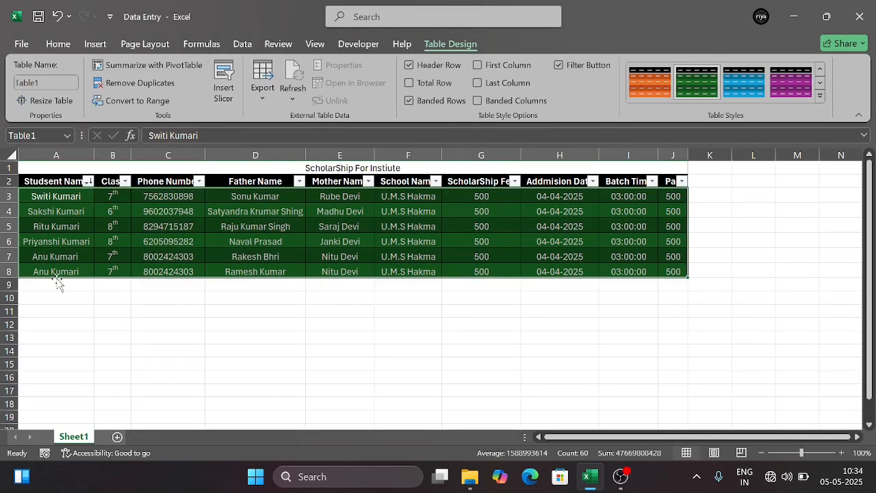
pyautogui.click(87, 182)
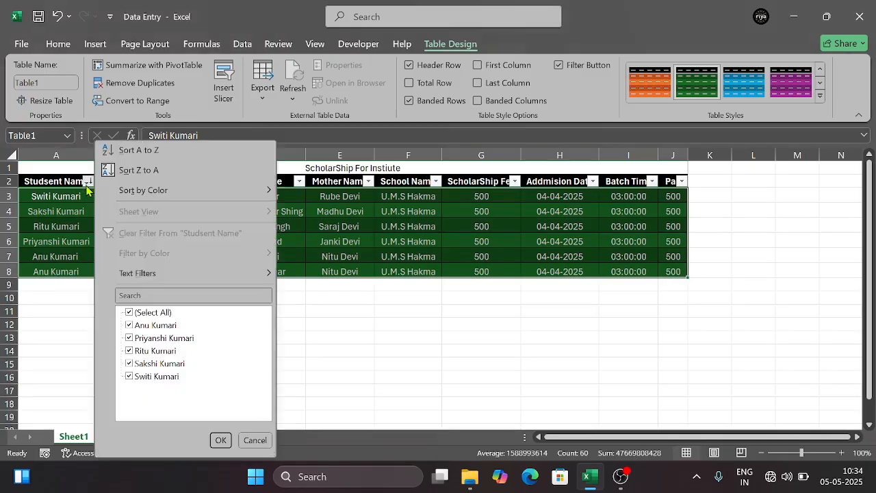
pyautogui.click(128, 151)
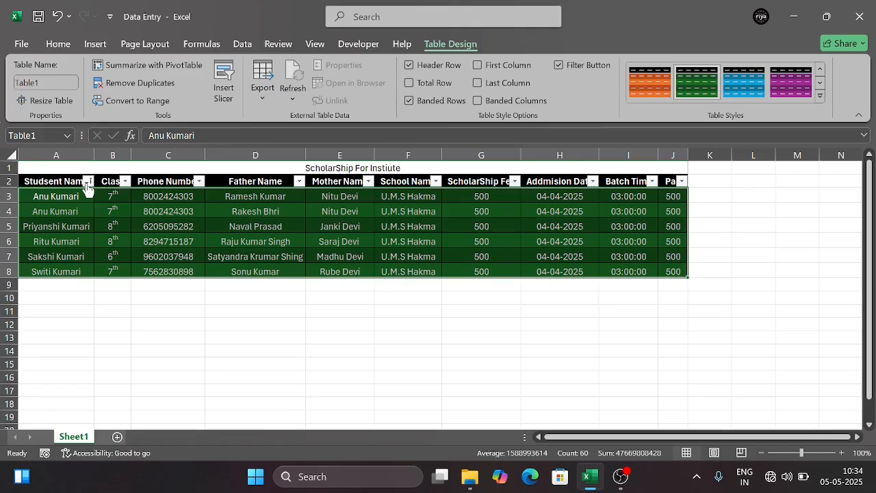
# Try filtering out the first listed name in the student name column, and include that name again
pyautogui.click(89, 182)
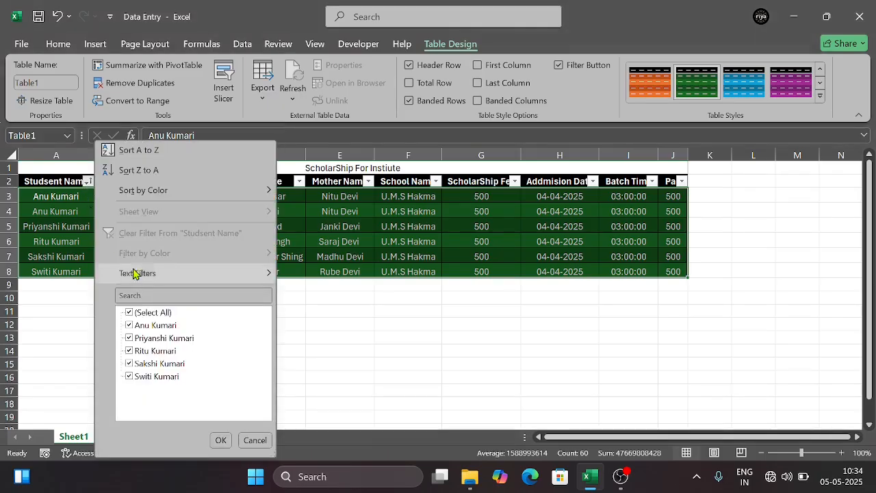
pyautogui.click(133, 329)
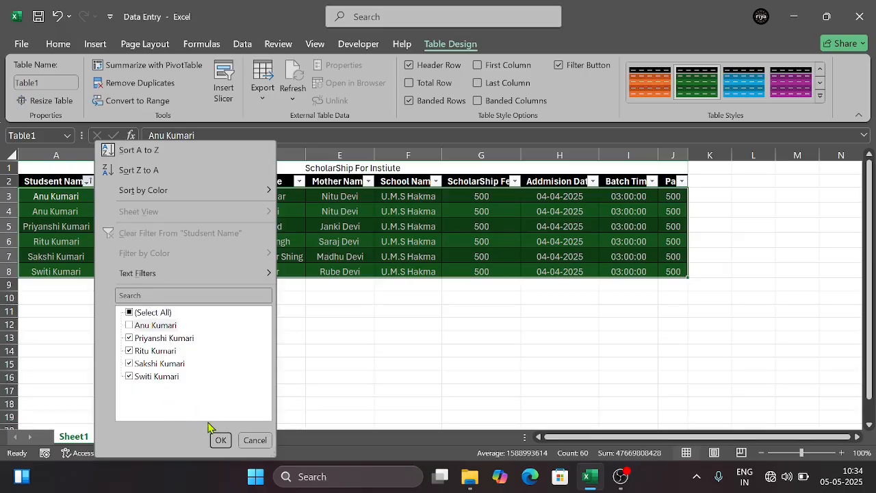
pyautogui.click(219, 440)
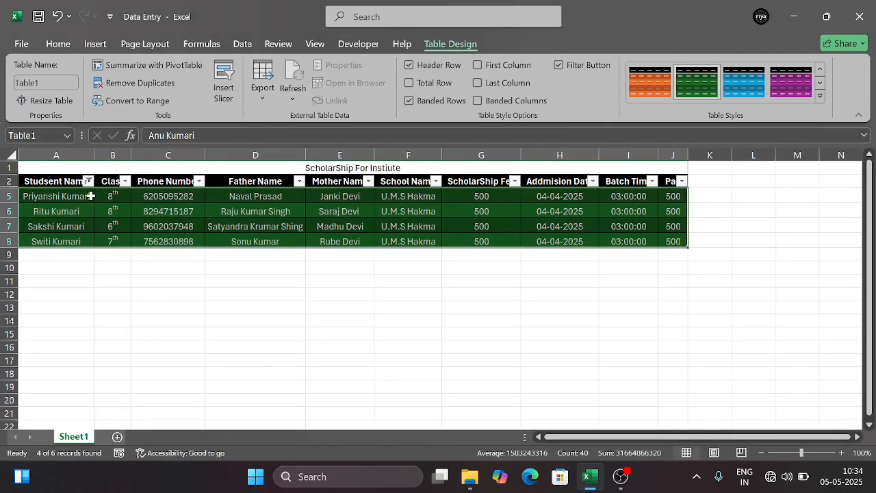
pyautogui.click(88, 181)
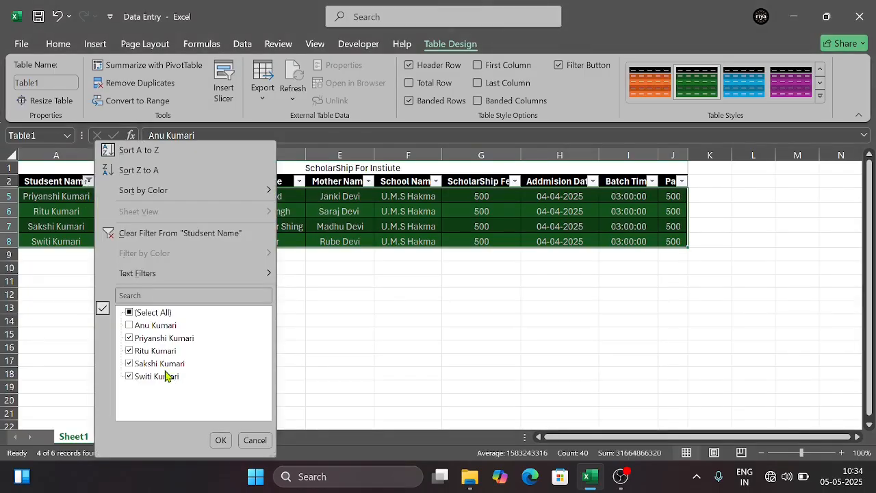
pyautogui.click(130, 326)
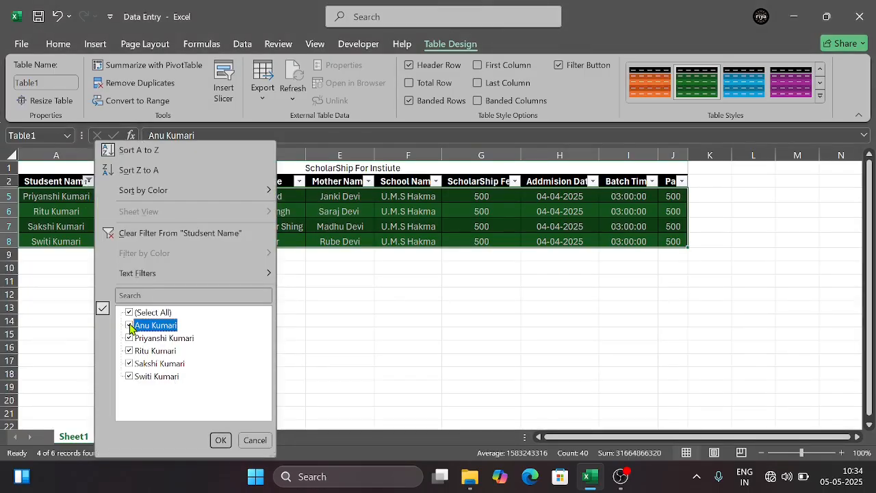
pyautogui.click(219, 442)
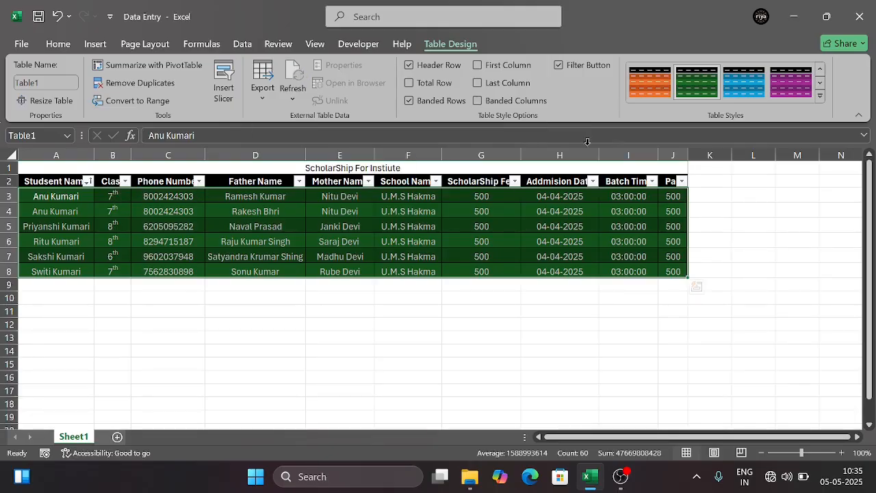
# Apply the dark purple table style after trying the dark blue one, and turn off the table's filter buttons
pyautogui.click(744, 81)
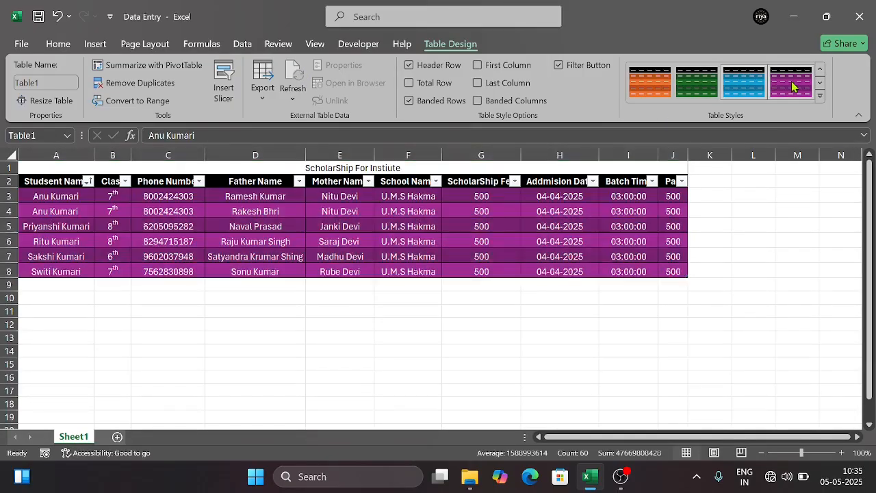
pyautogui.click(792, 85)
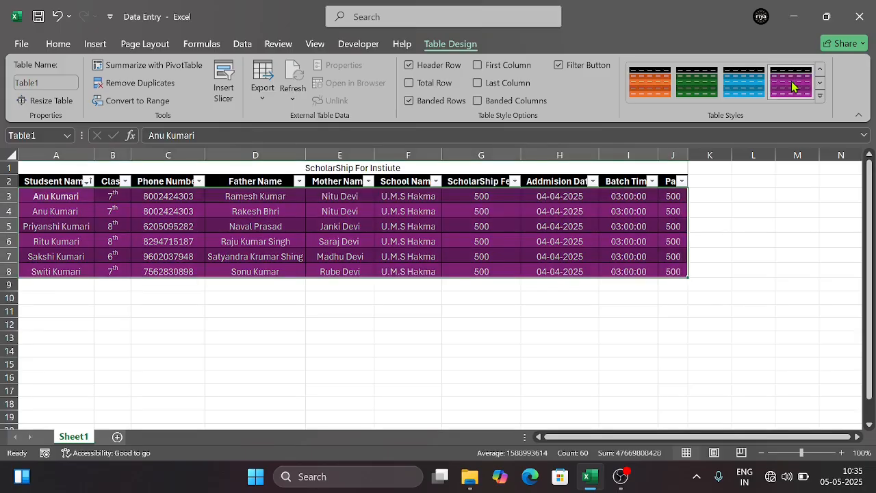
pyautogui.click(575, 69)
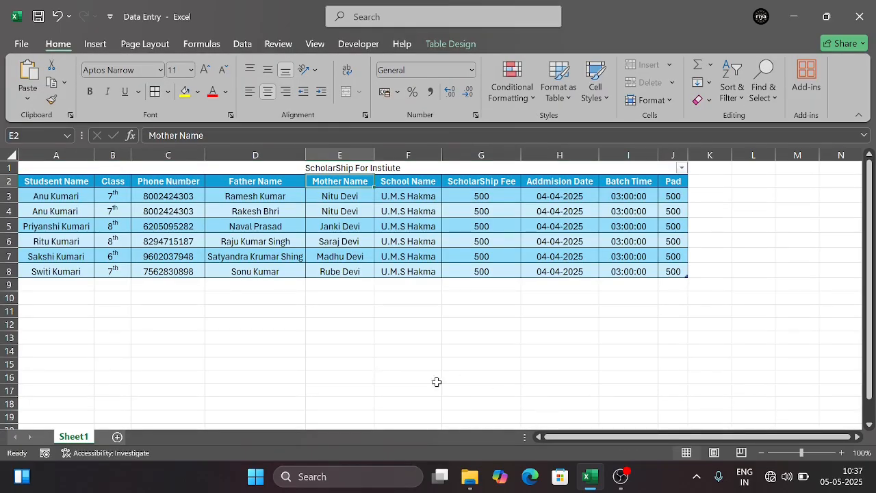
pyautogui.click(427, 347)
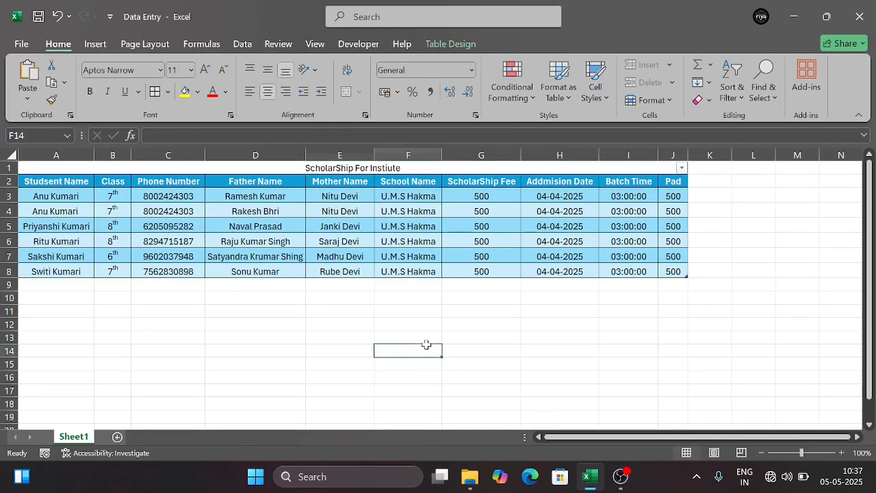